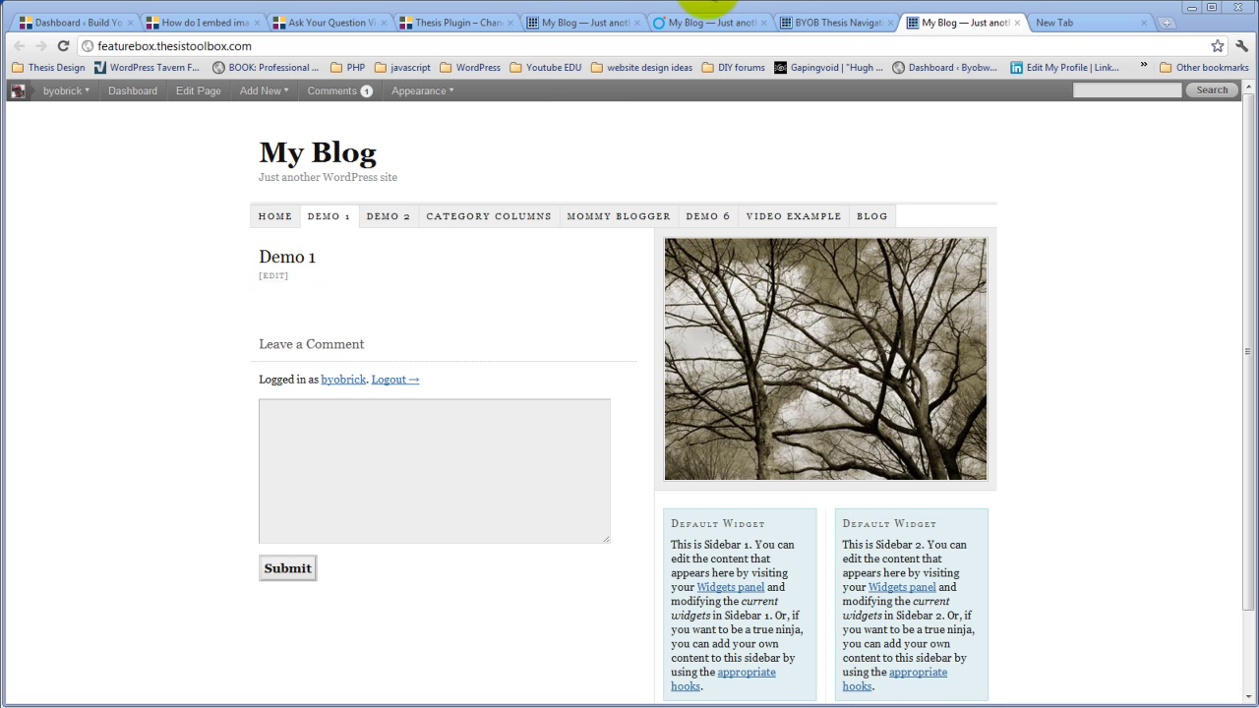
Step: View the Thesis Professor demo site and the BYOB Thesis Nav Menu options page, and close the empty browser tab
{"action": "left_click", "coordinate": [574, 25]}
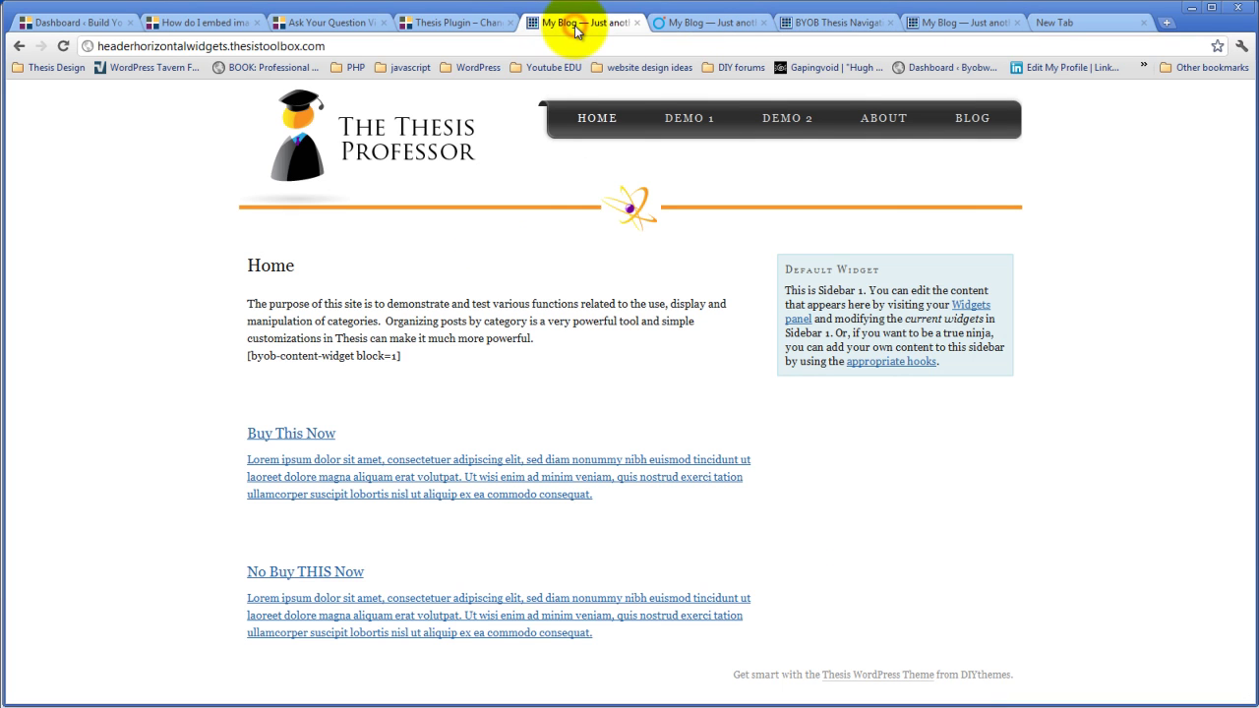
{"action": "left_click", "coordinate": [821, 24]}
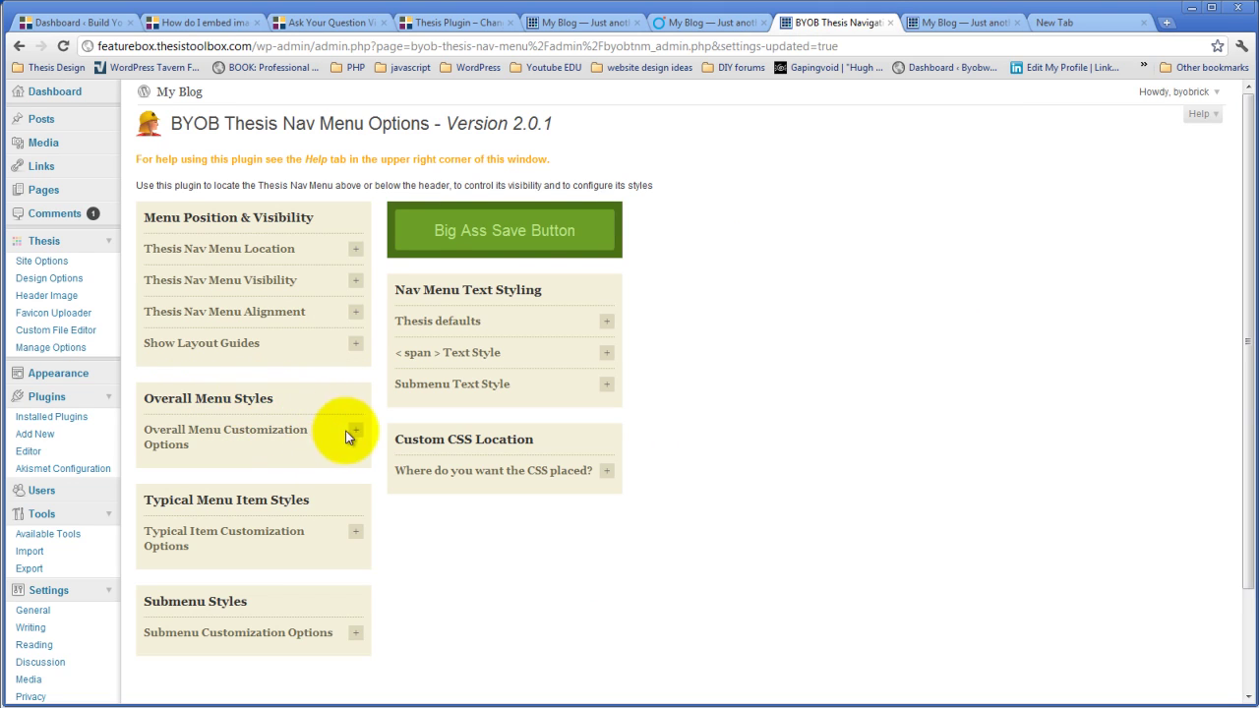
{"action": "left_click", "coordinate": [1056, 23]}
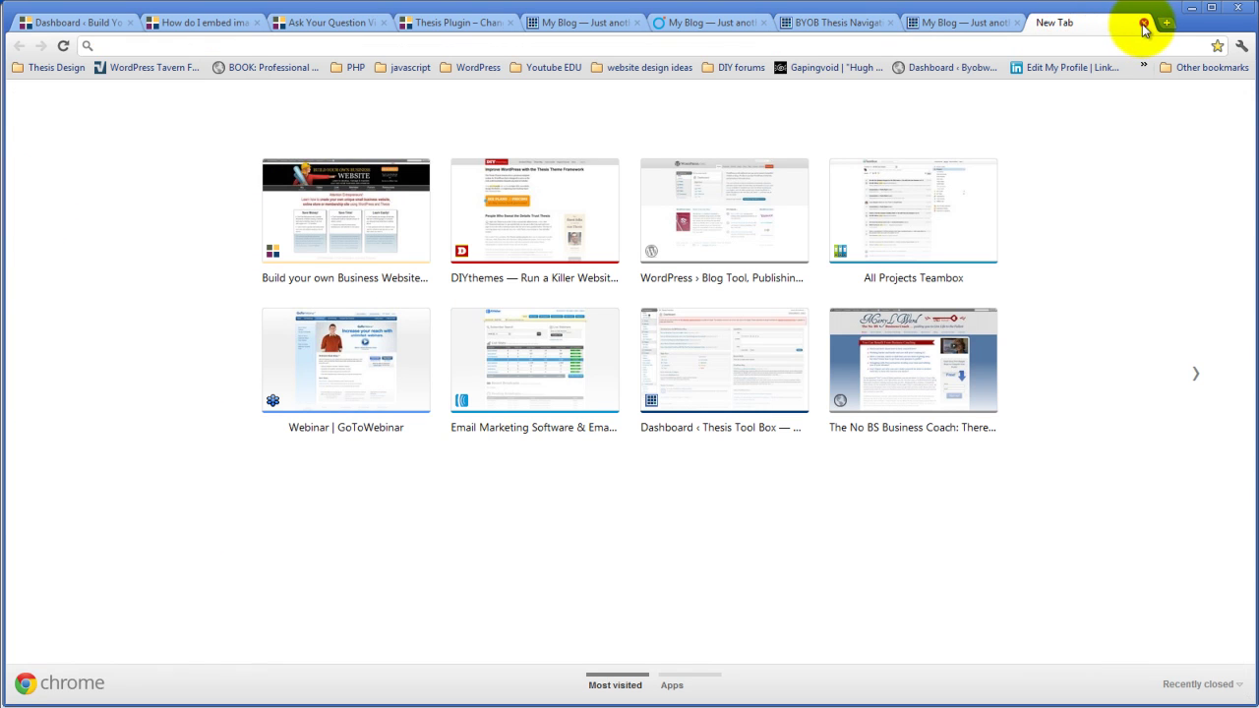
{"action": "left_click", "coordinate": [1143, 23]}
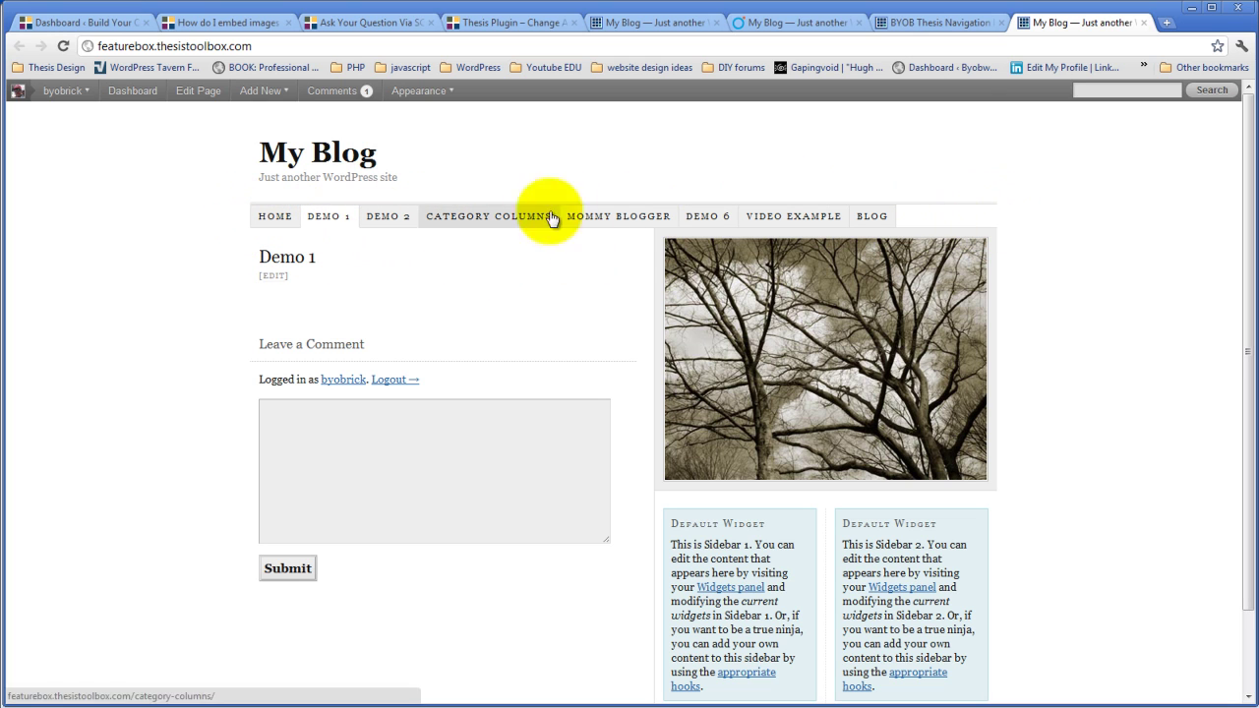
Step: Look over the Nav Menu plugin's option groups and open the Home page of the feature box demo blog
{"action": "left_click", "coordinate": [931, 23]}
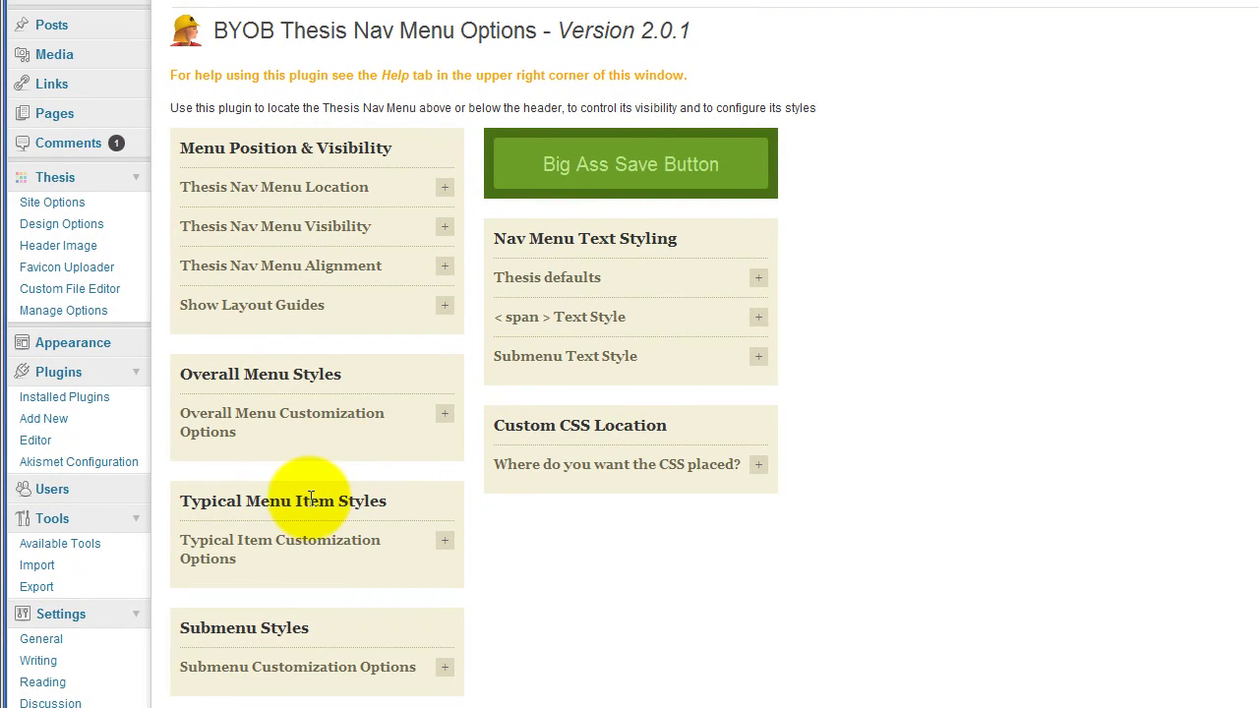
{"action": "scroll", "coordinate": [311, 499], "scroll_direction": "down", "scroll_amount": 3}
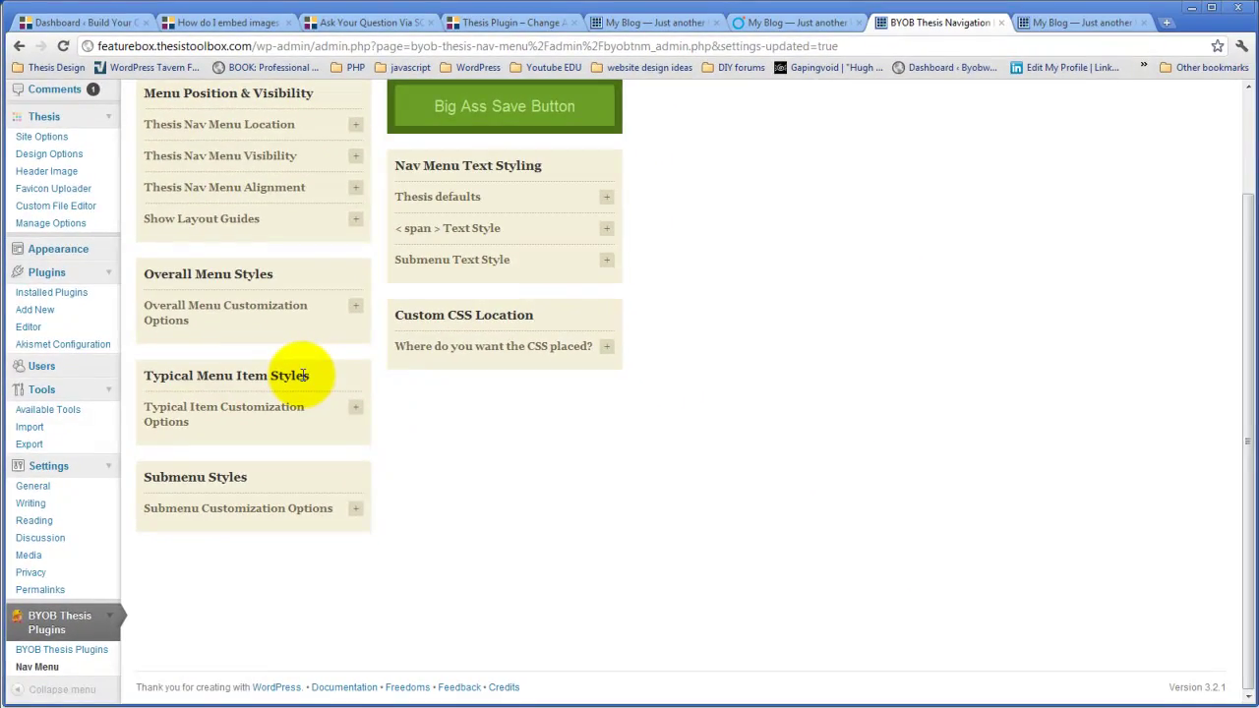
{"action": "left_click", "coordinate": [1069, 23]}
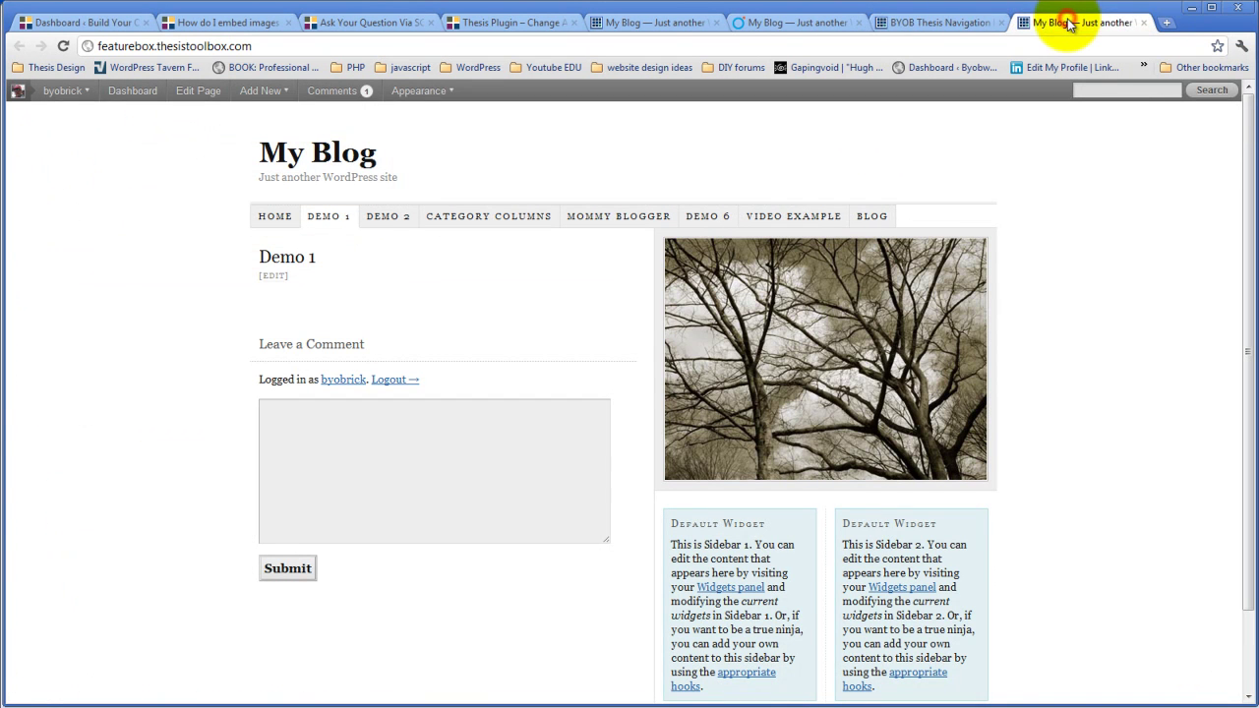
{"action": "left_click", "coordinate": [273, 217]}
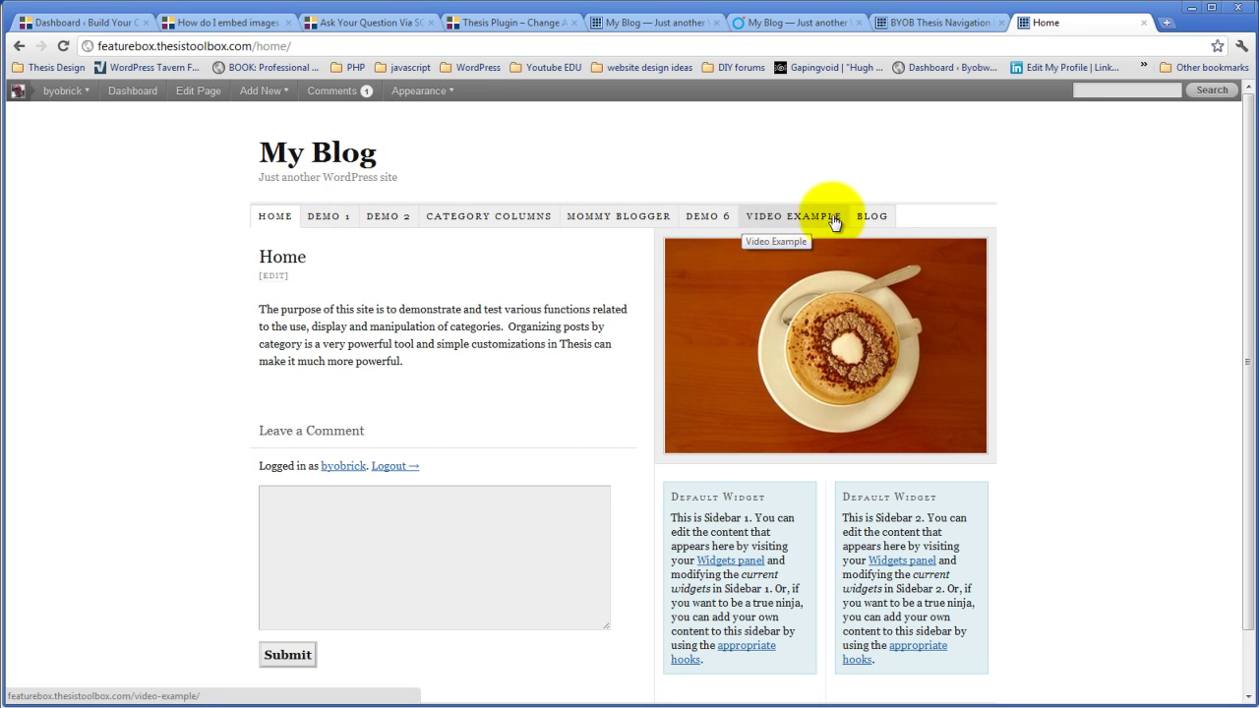
Step: Expand the Typical Item Customization Options in the Nav Menu plugin and examine the typical and specific item settings
{"action": "left_click", "coordinate": [941, 24]}
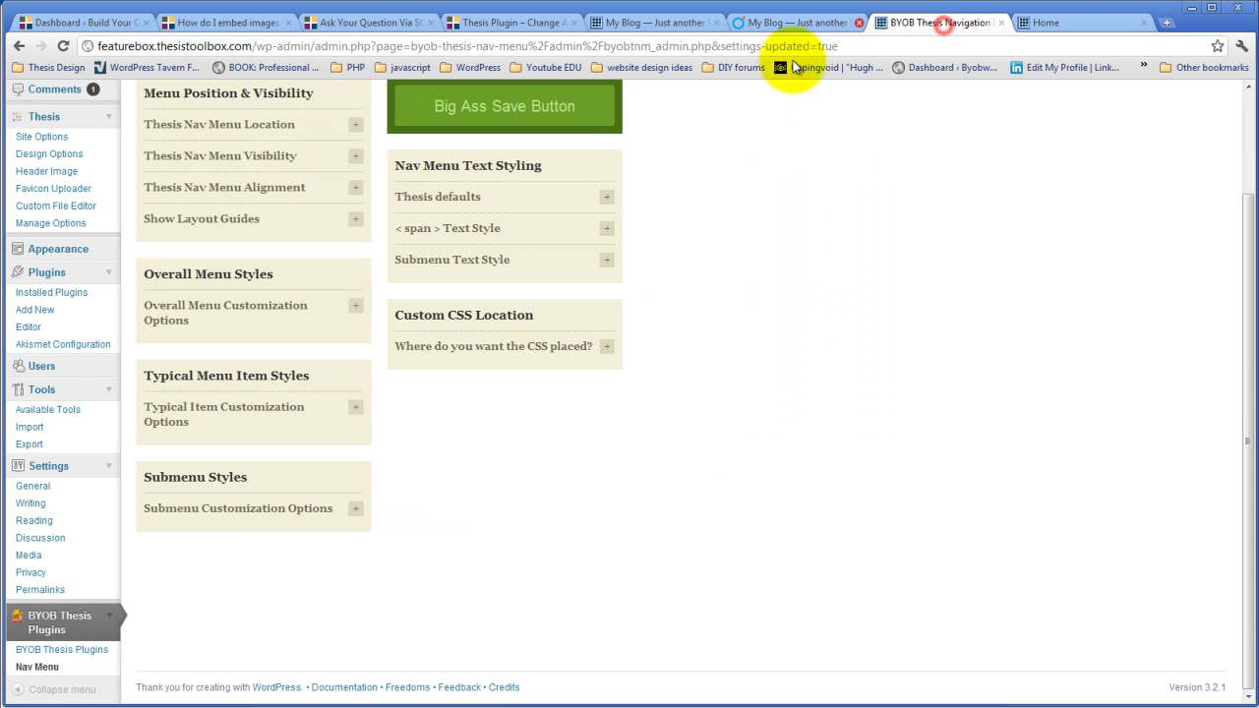
{"action": "left_click", "coordinate": [356, 409]}
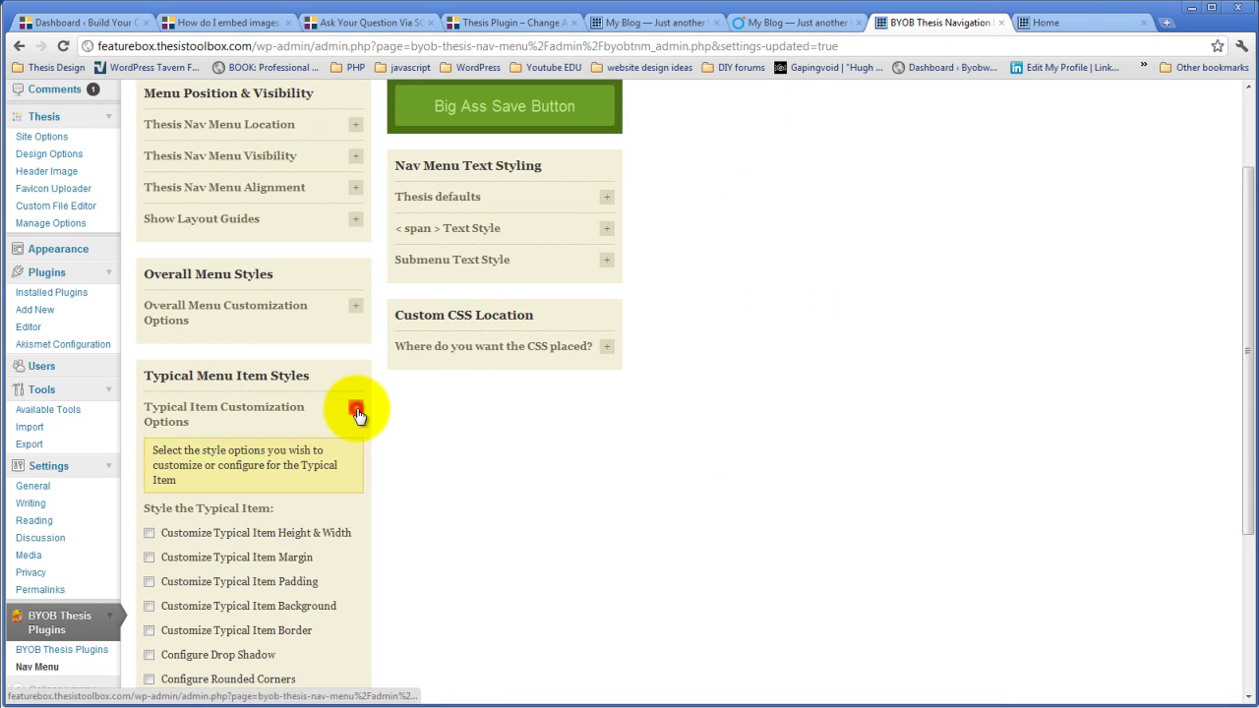
{"action": "scroll", "coordinate": [357, 414], "scroll_direction": "down", "scroll_amount": 3}
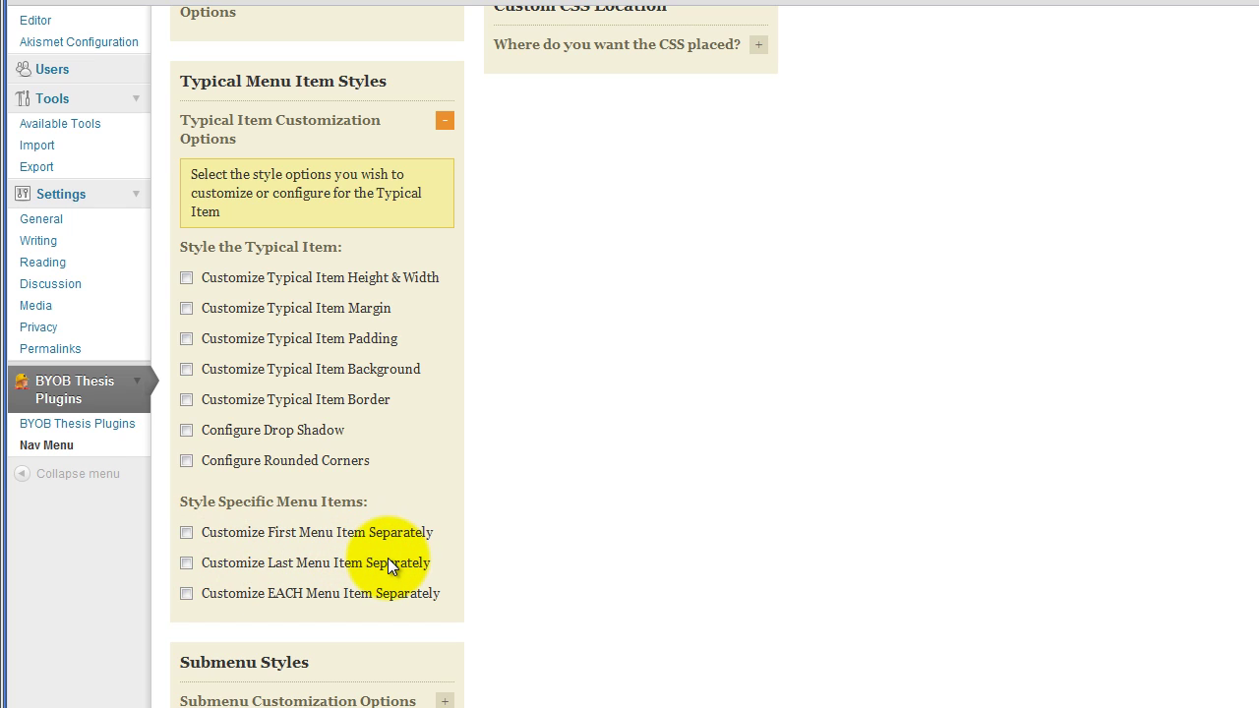
{"action": "scroll", "coordinate": [387, 558], "scroll_direction": "down", "scroll_amount": 1}
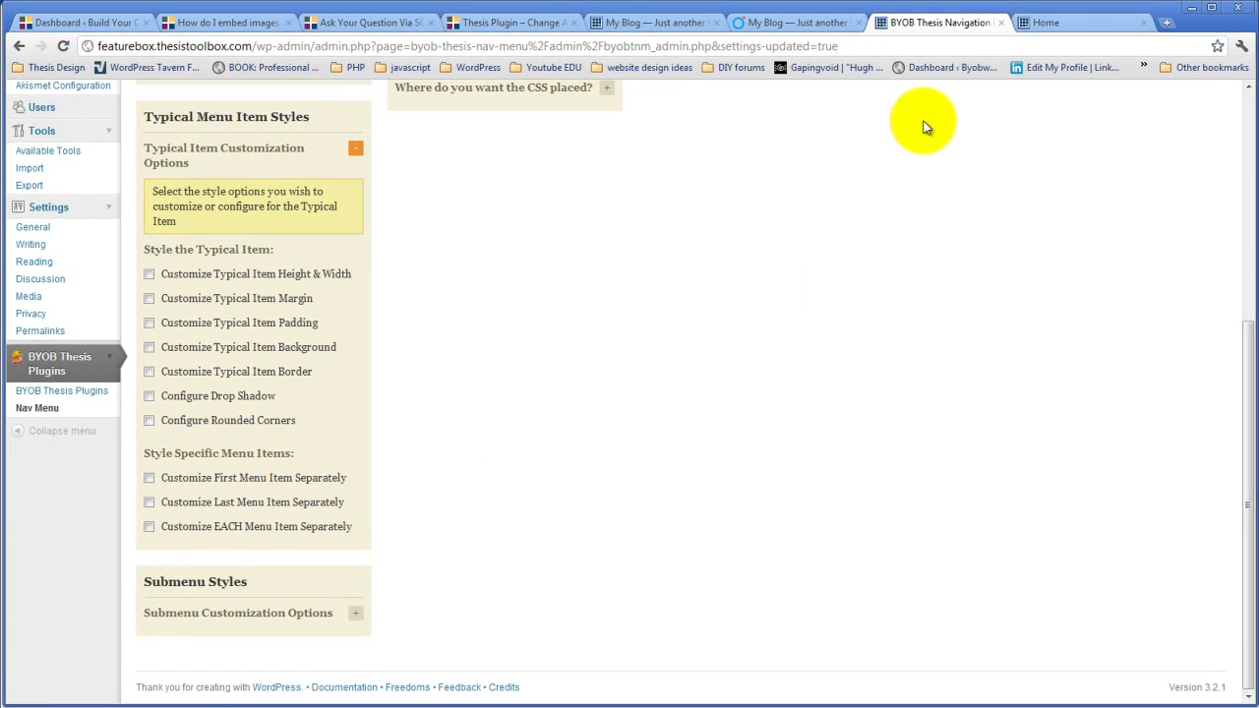
Step: Examine the Thesis Professor site's styled nav menu, and collapse the plugin's Typical Item Customization Options
{"action": "left_click", "coordinate": [649, 22]}
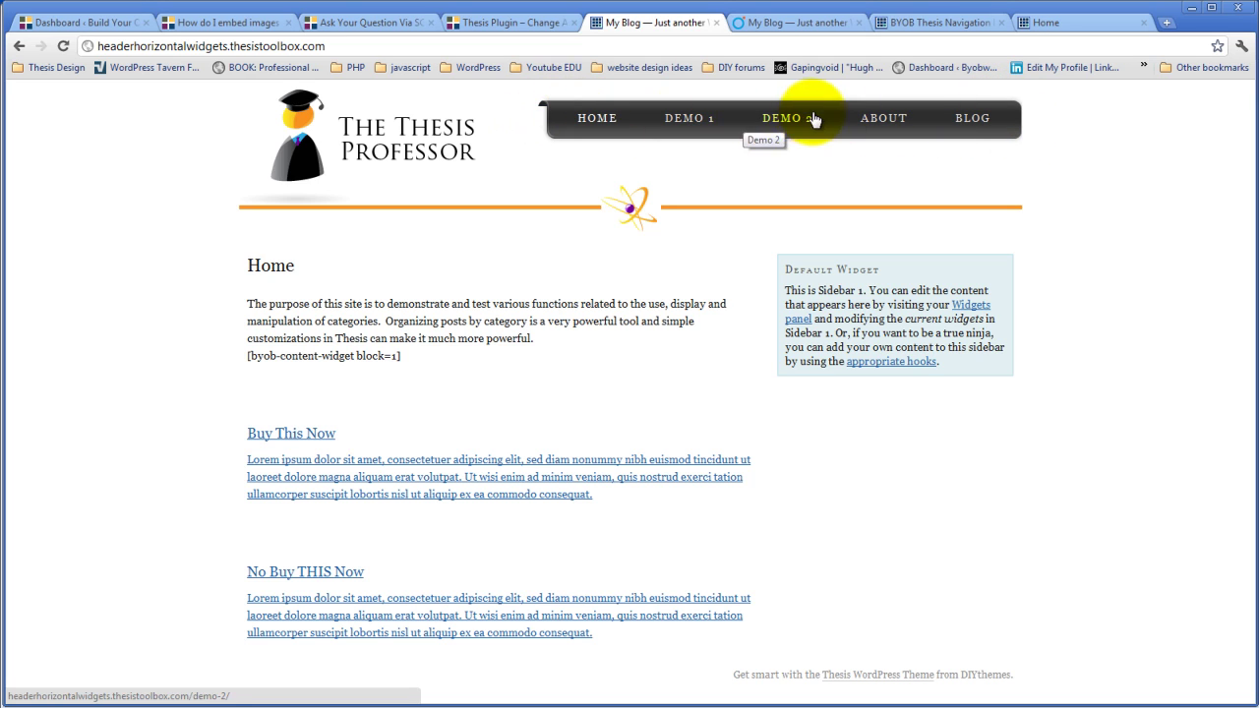
{"action": "left_click", "coordinate": [889, 22]}
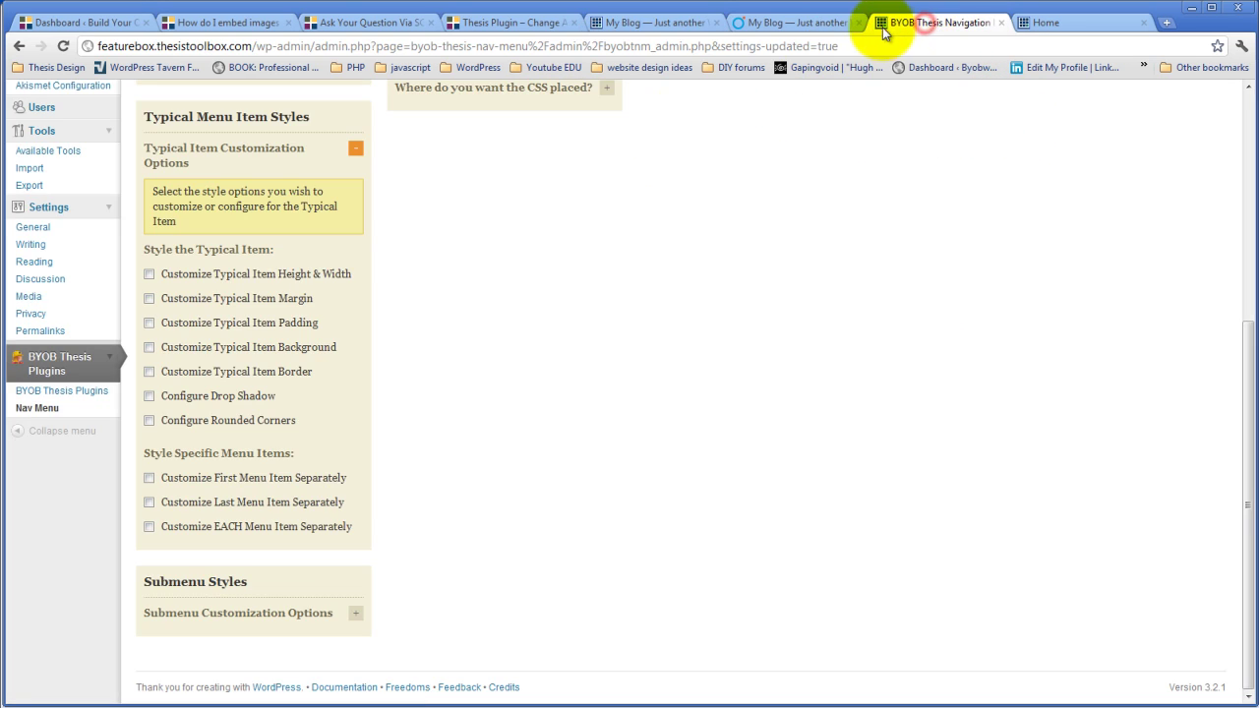
{"action": "left_click", "coordinate": [356, 150]}
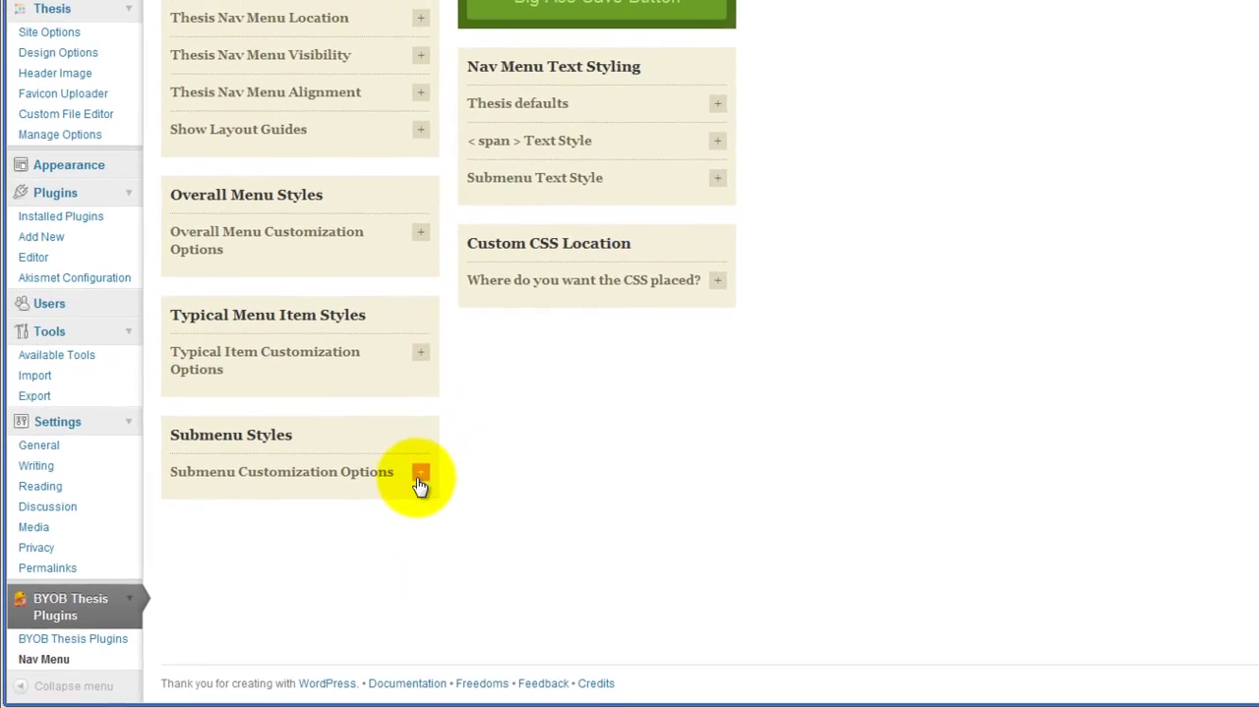
Step: Expand the Submenu Customization Options to examine the submenu settings, and view the demo blog's nav menu for comparison
{"action": "left_click", "coordinate": [420, 480]}
{"action": "scroll", "coordinate": [501, 403], "scroll_direction": "down", "scroll_amount": 1}
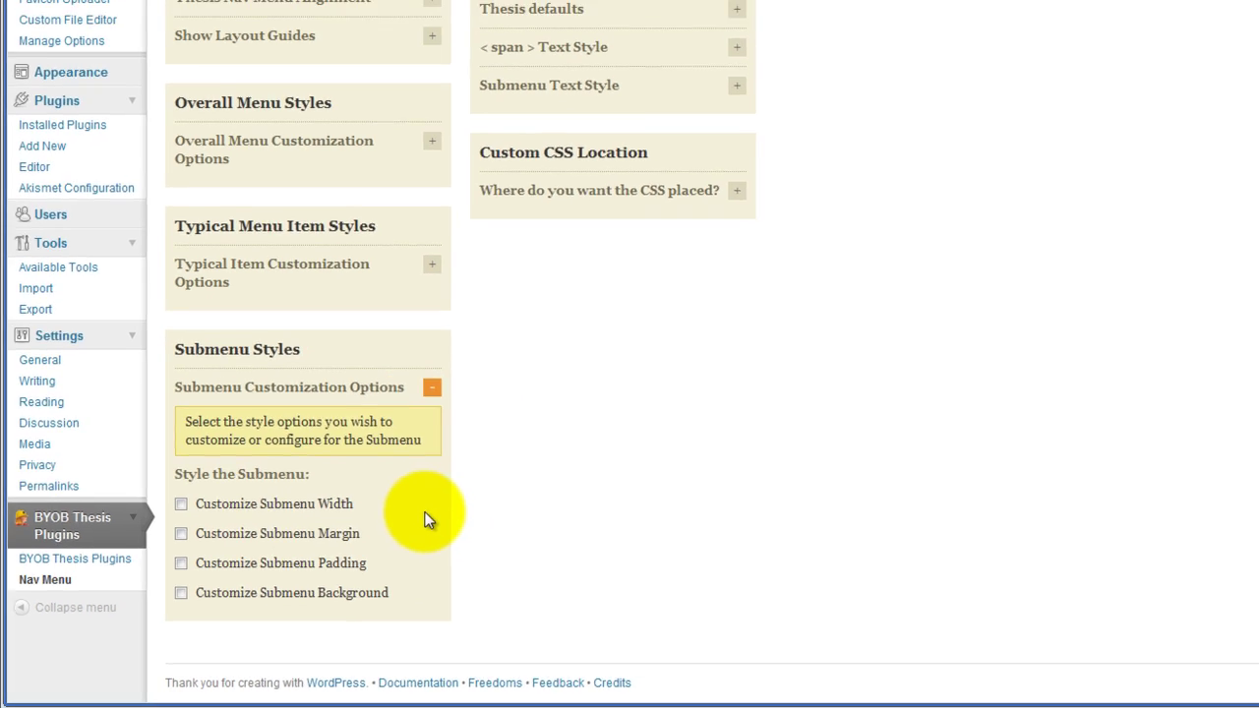
{"action": "left_click", "coordinate": [1080, 28]}
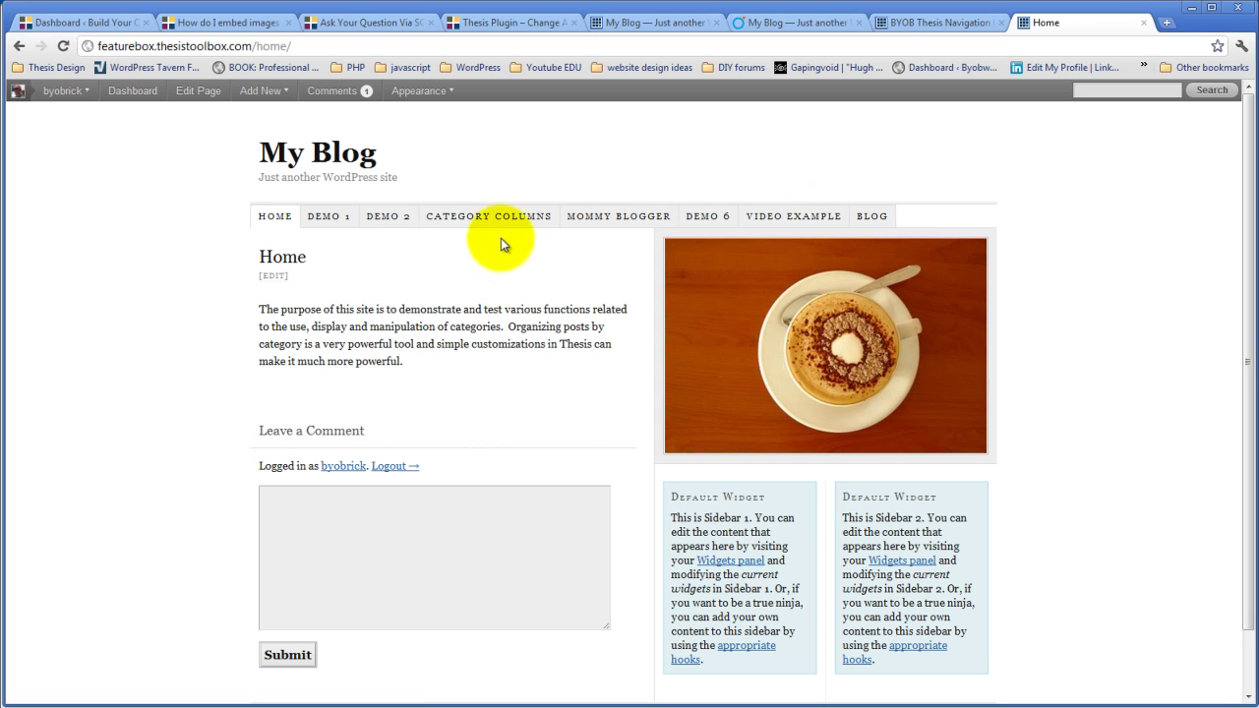
Step: Examine the My Dashboard, Video Lessons and Resources submenus on the Build Your Own Business Website site
{"action": "left_click", "coordinate": [398, 19]}
{"action": "mouse_move", "coordinate": [317, 293]}
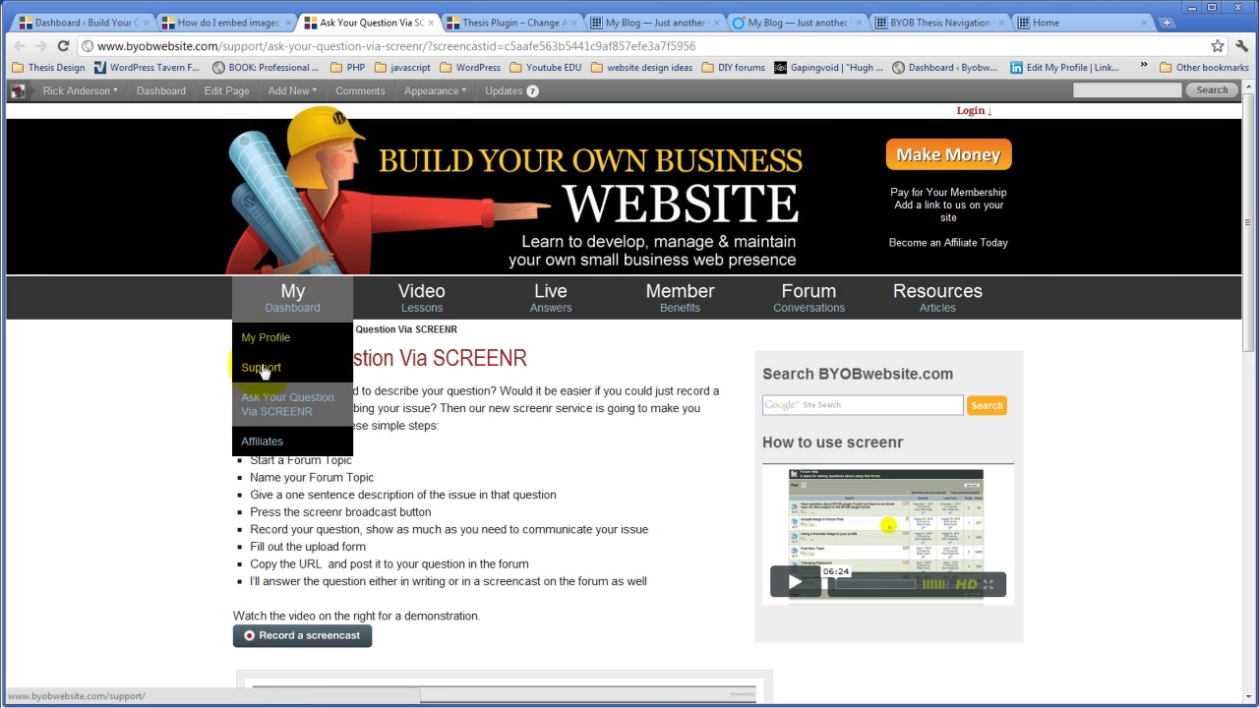
{"action": "mouse_move", "coordinate": [421, 305]}
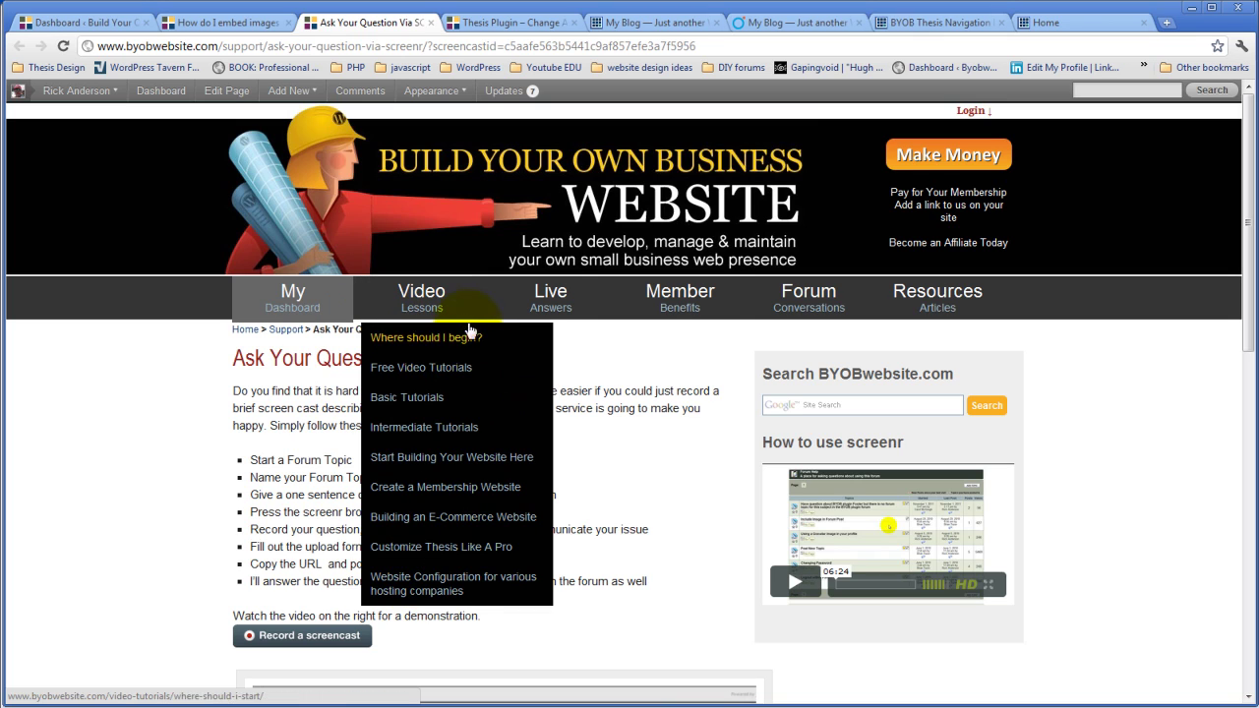
{"action": "mouse_move", "coordinate": [971, 300]}
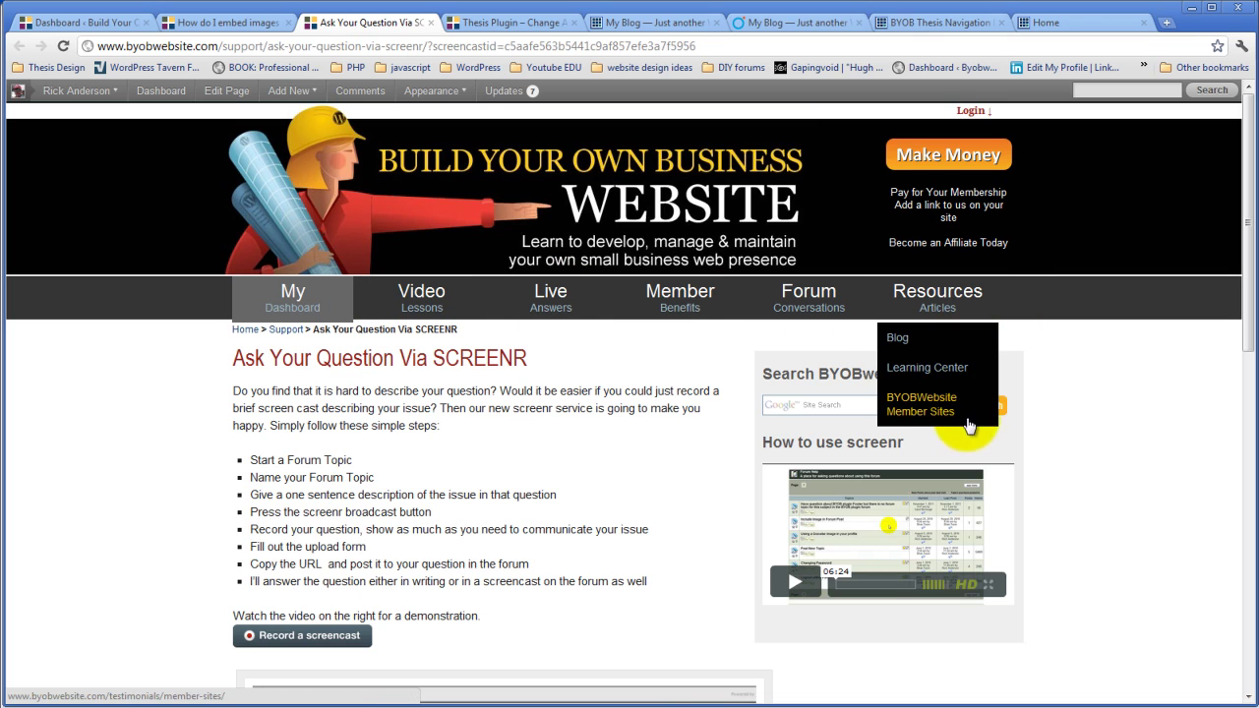
Step: Return to the Nav Menu plugin options and collapse the Submenu Customization Options
{"action": "left_click", "coordinate": [1071, 22]}
{"action": "left_click", "coordinate": [941, 21]}
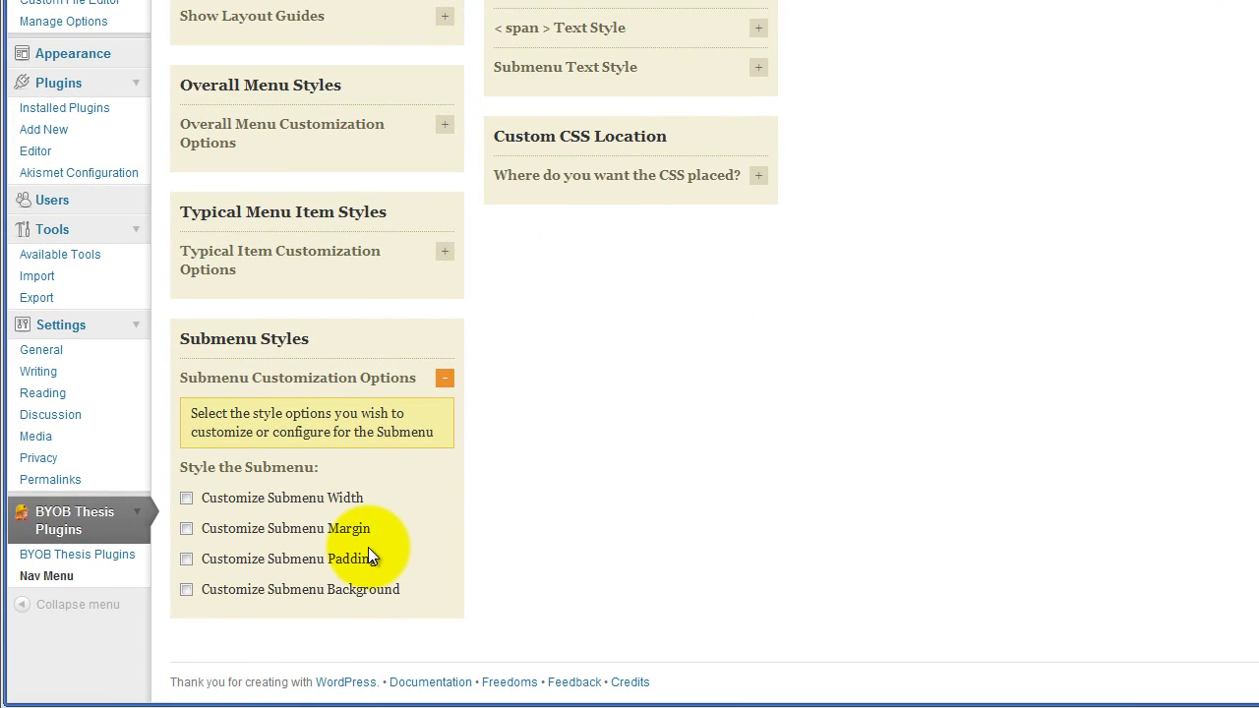
{"action": "left_click", "coordinate": [445, 377]}
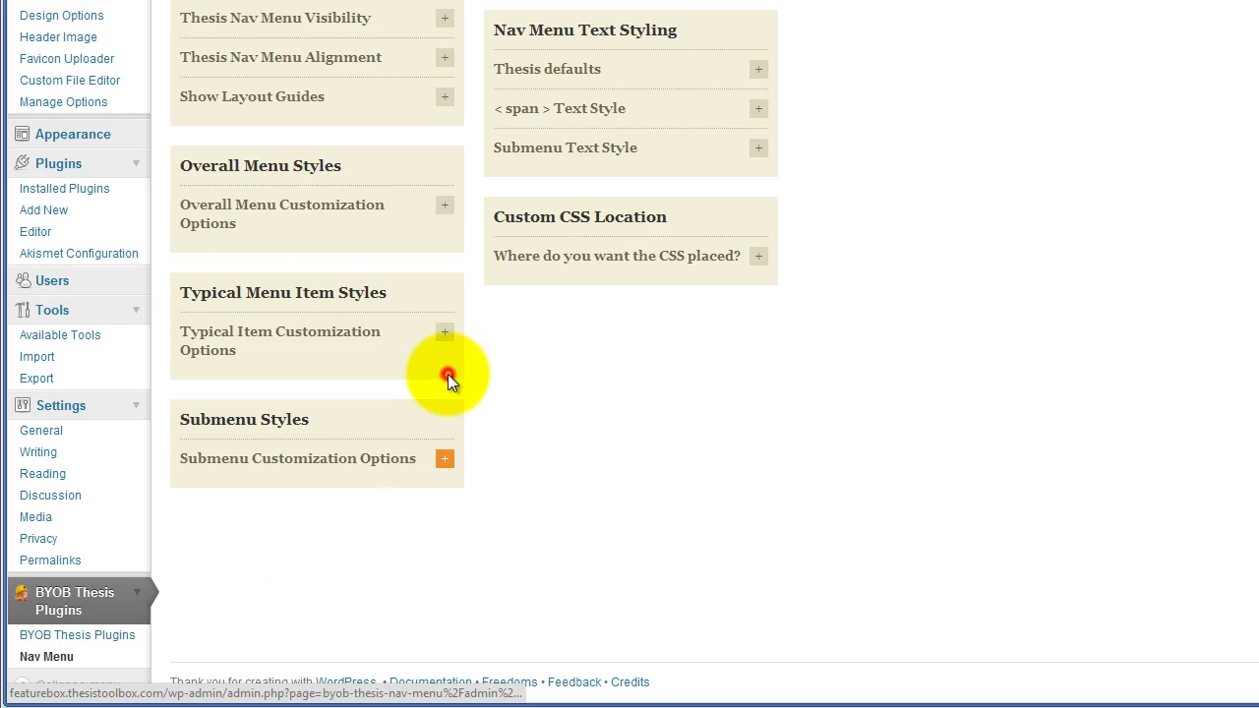
{"action": "scroll", "coordinate": [615, 429], "scroll_direction": "up", "scroll_amount": 2}
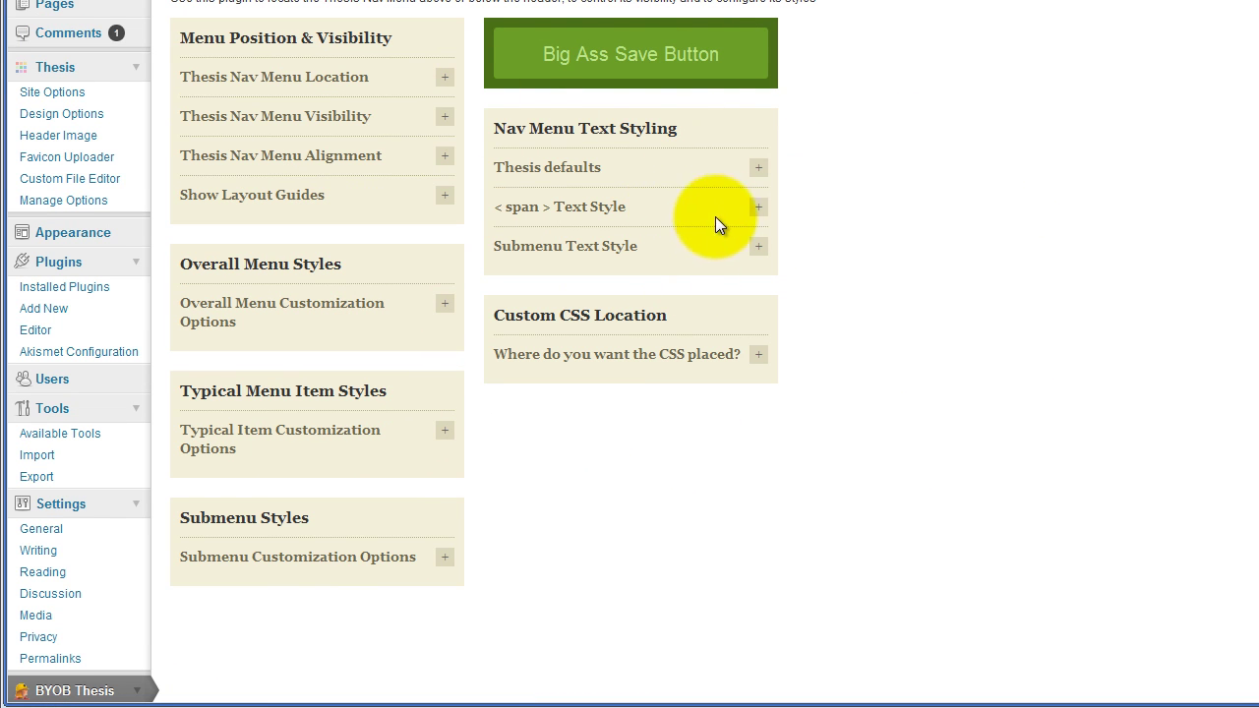
Step: Examine the Thesis defaults for nav menu text, collapse them, and view the demo blog's menu text
{"action": "left_click", "coordinate": [759, 166]}
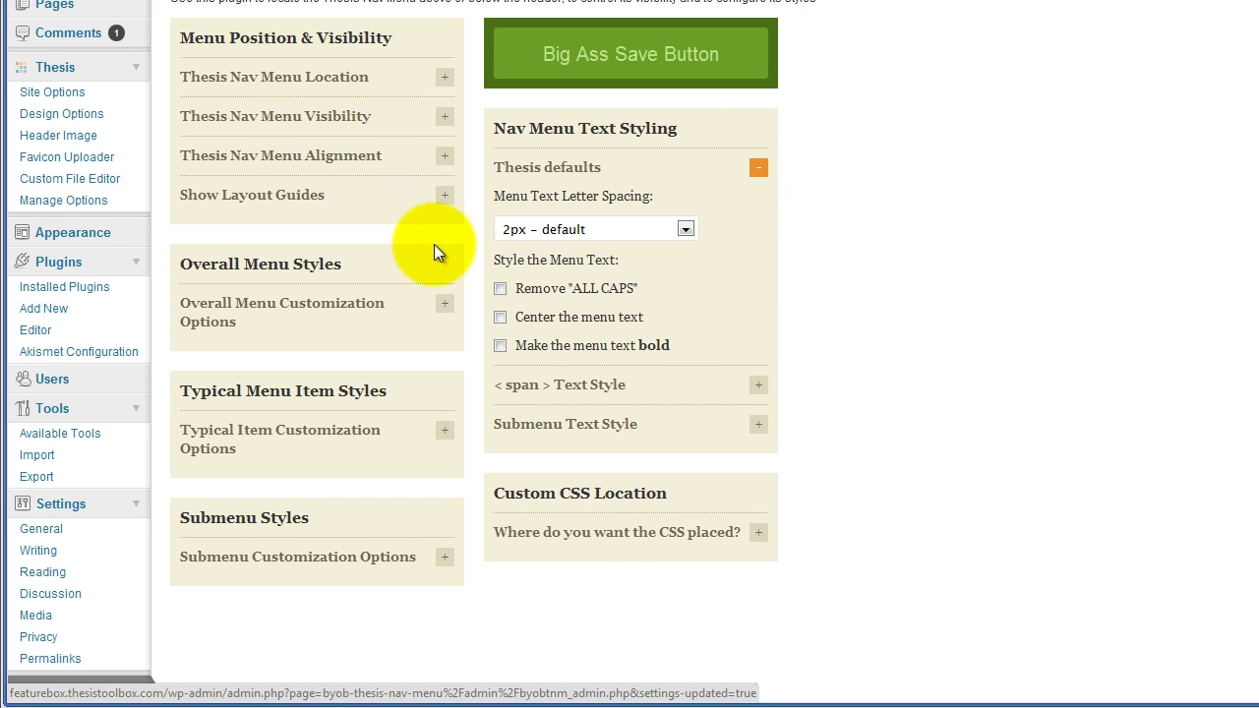
{"action": "left_click", "coordinate": [759, 167]}
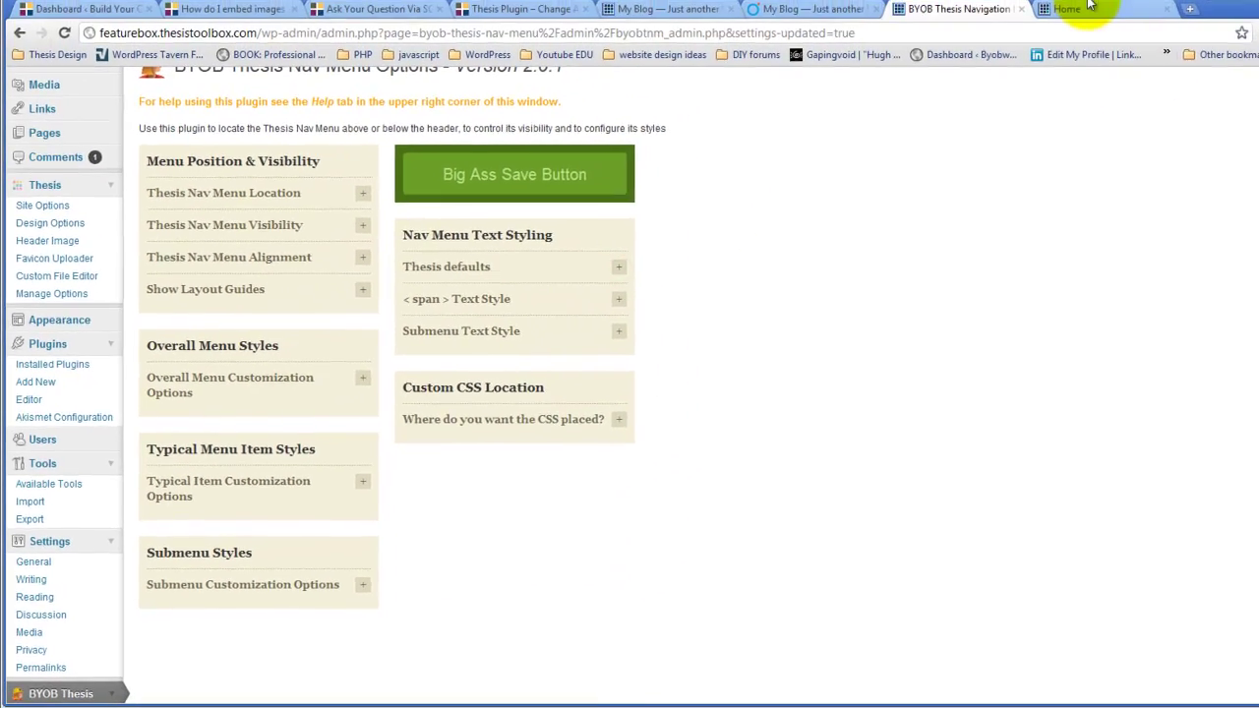
{"action": "left_click", "coordinate": [1076, 22]}
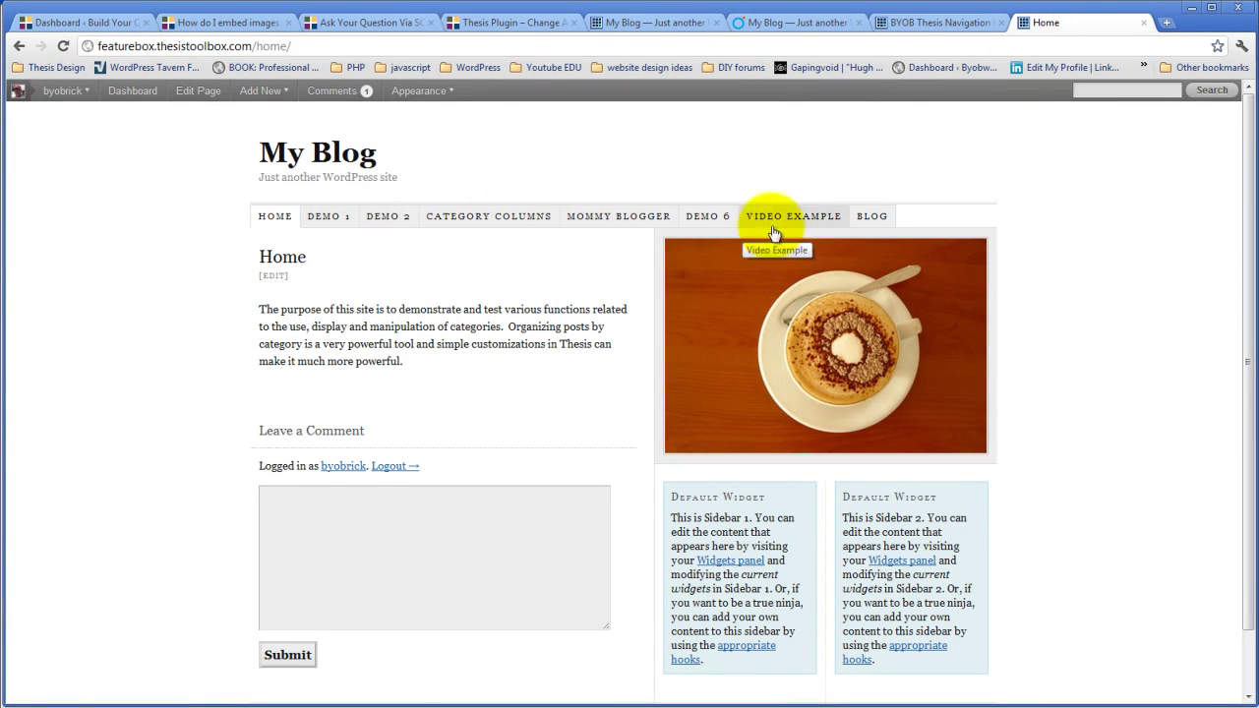
Step: Examine the <span> Text Style and Submenu Text Style options in the Nav Menu plugin, and collapse both
{"action": "left_click", "coordinate": [927, 21]}
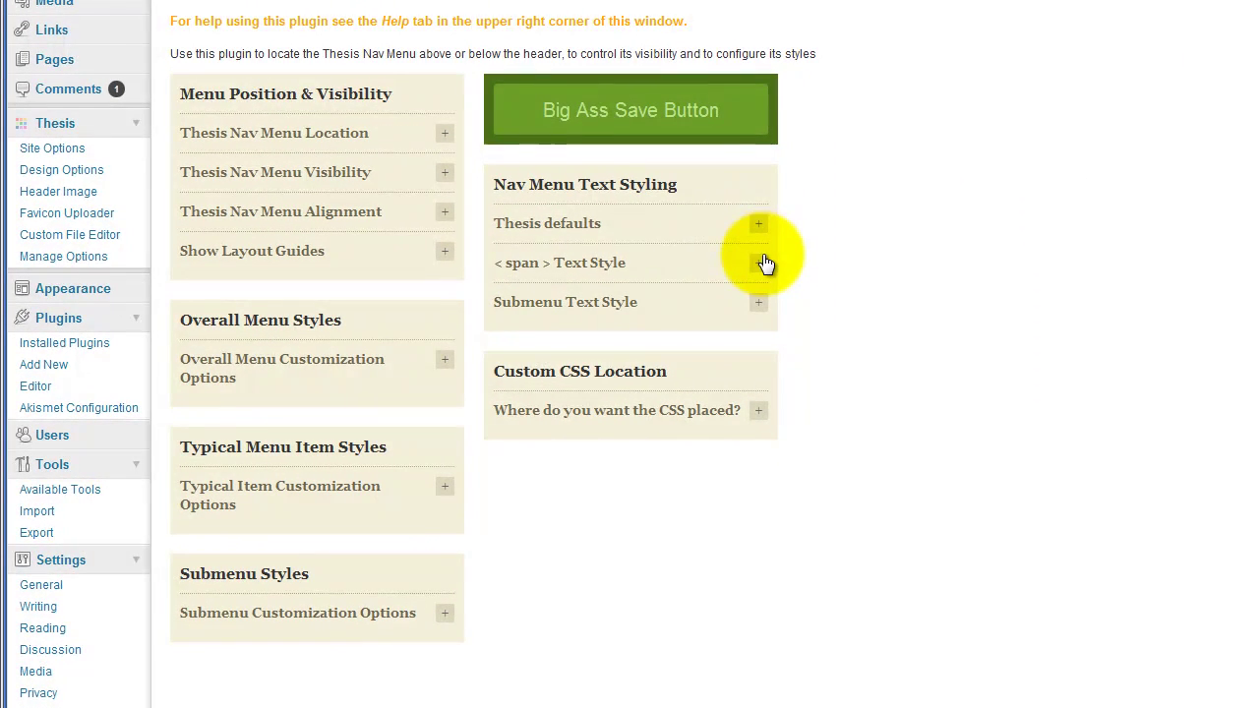
{"action": "left_click", "coordinate": [732, 271]}
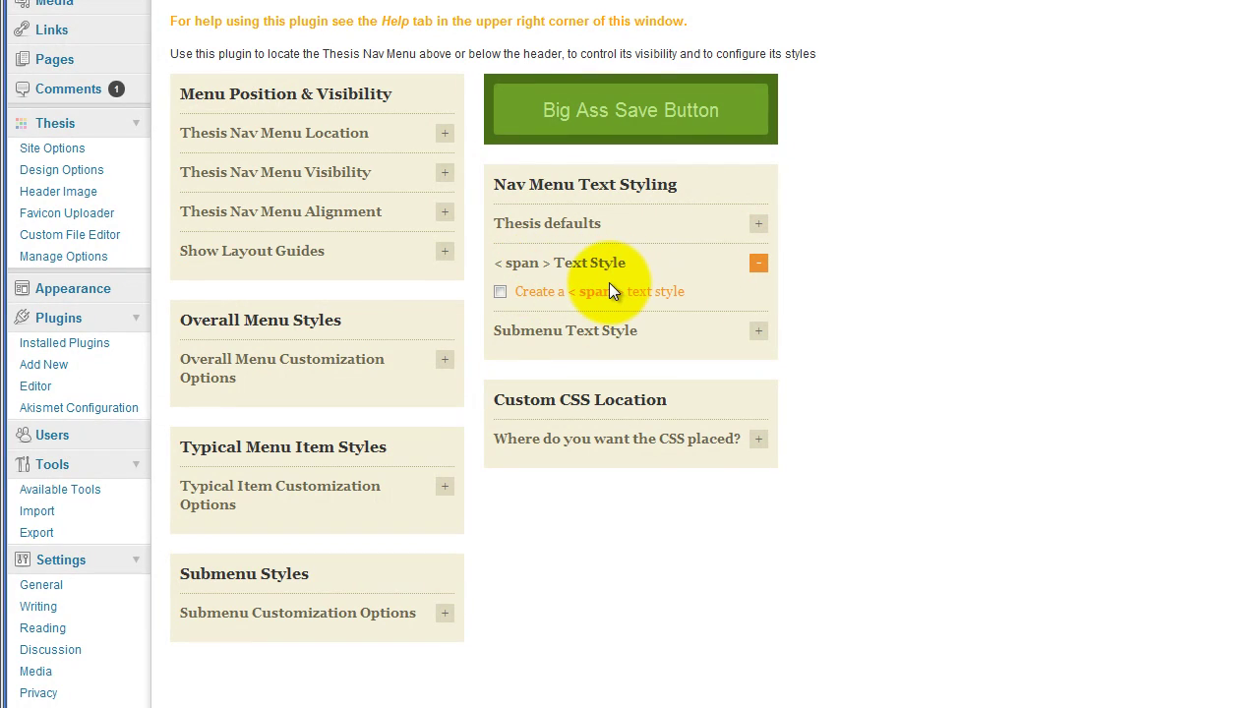
{"action": "left_click", "coordinate": [758, 330]}
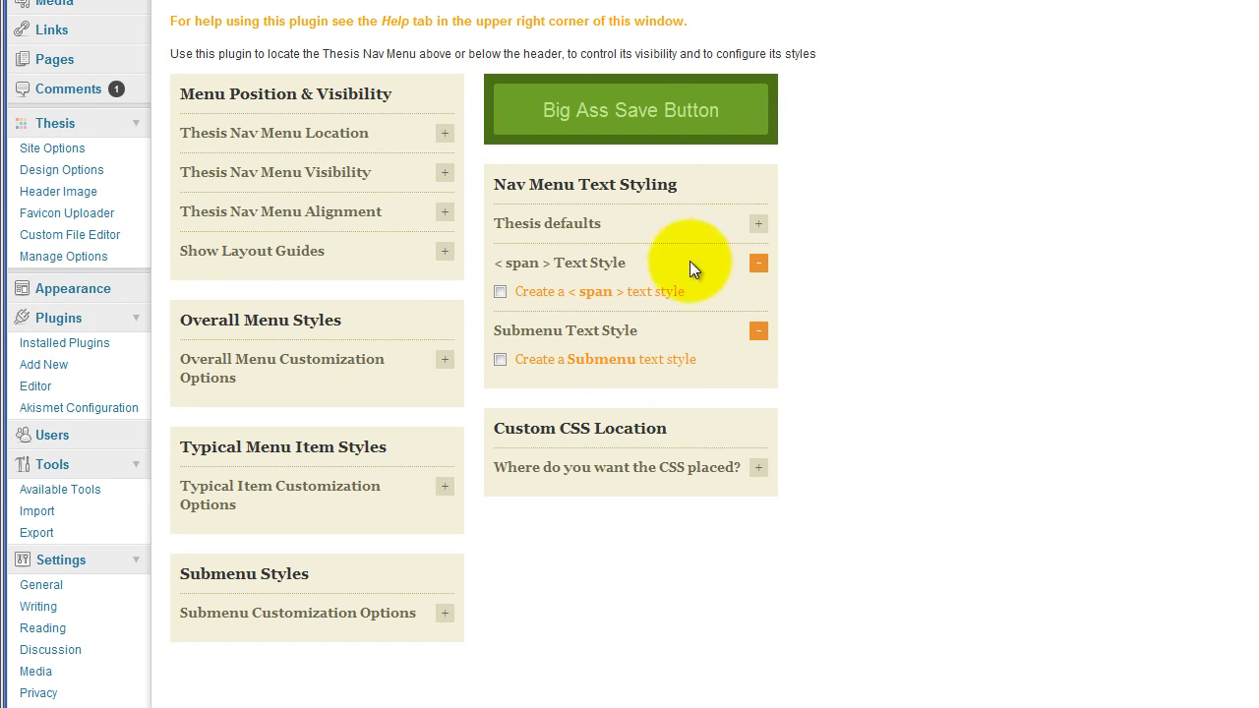
{"action": "left_click", "coordinate": [758, 263]}
{"action": "left_click", "coordinate": [758, 302]}
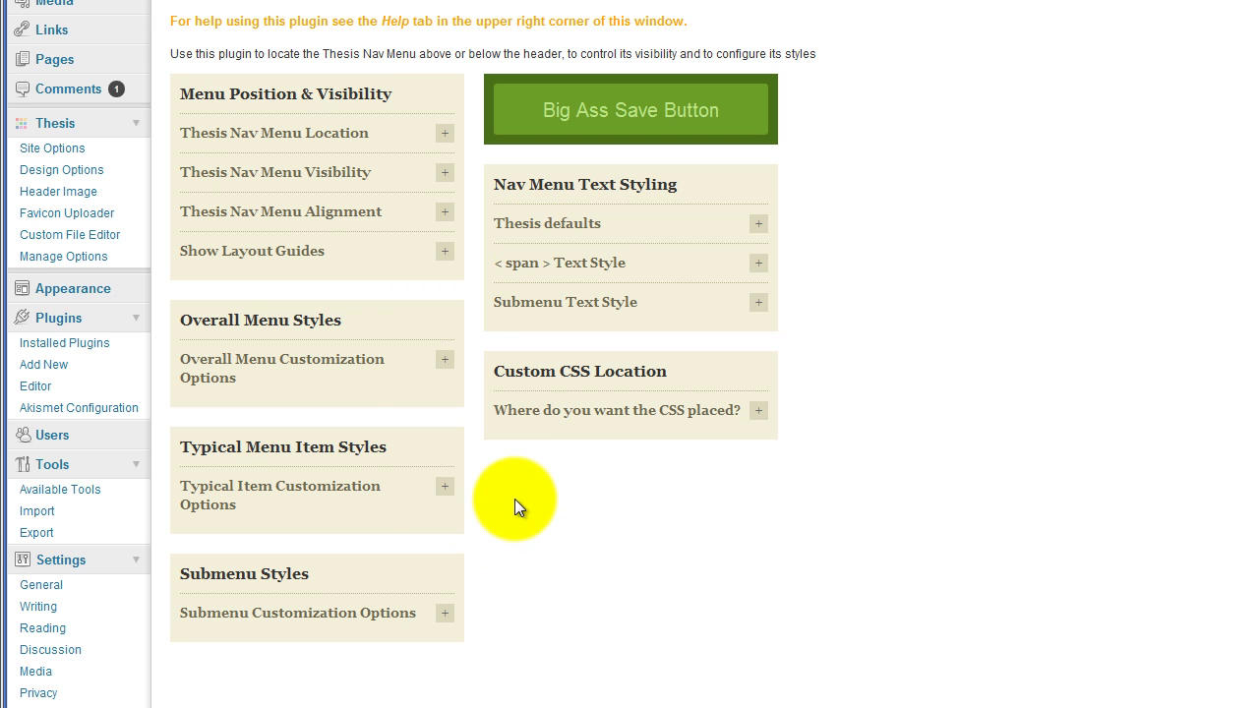
Step: Open the Thesis Design Options page and expand the Nav Menu settings under Fonts, Colors, and More!
{"action": "left_click", "coordinate": [79, 172]}
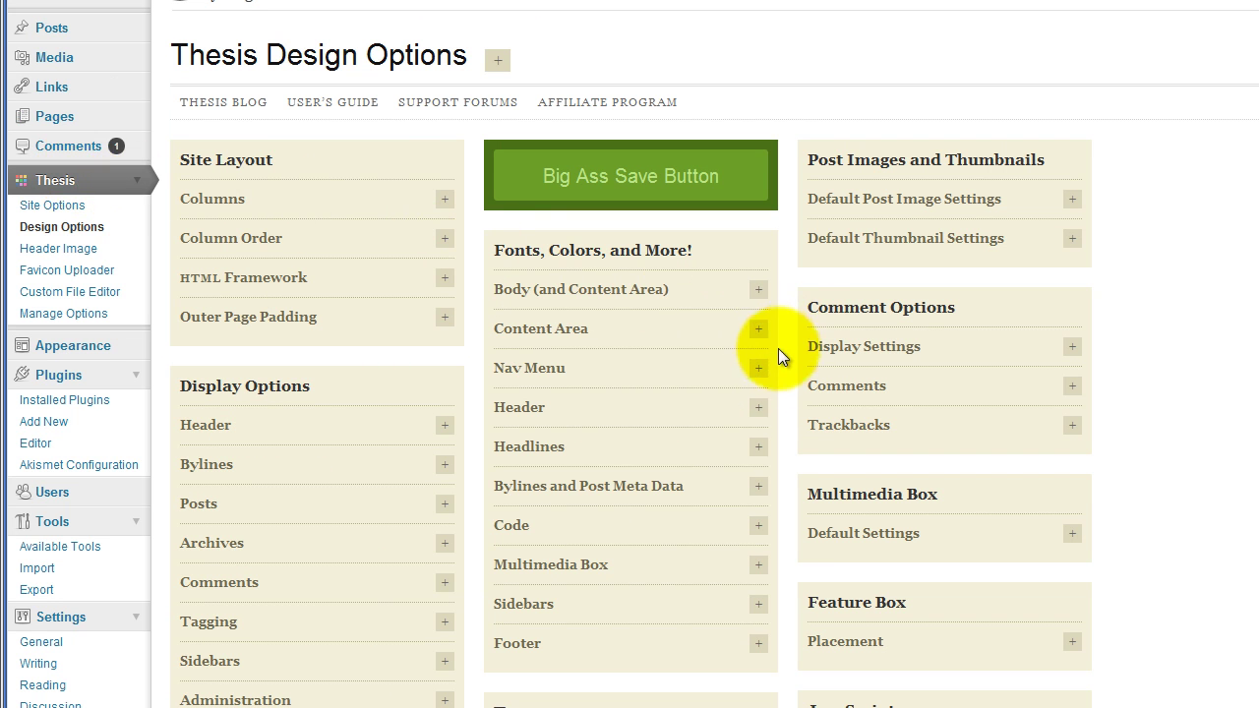
{"action": "left_click", "coordinate": [756, 368]}
{"action": "scroll", "coordinate": [752, 372], "scroll_direction": "down", "scroll_amount": 4}
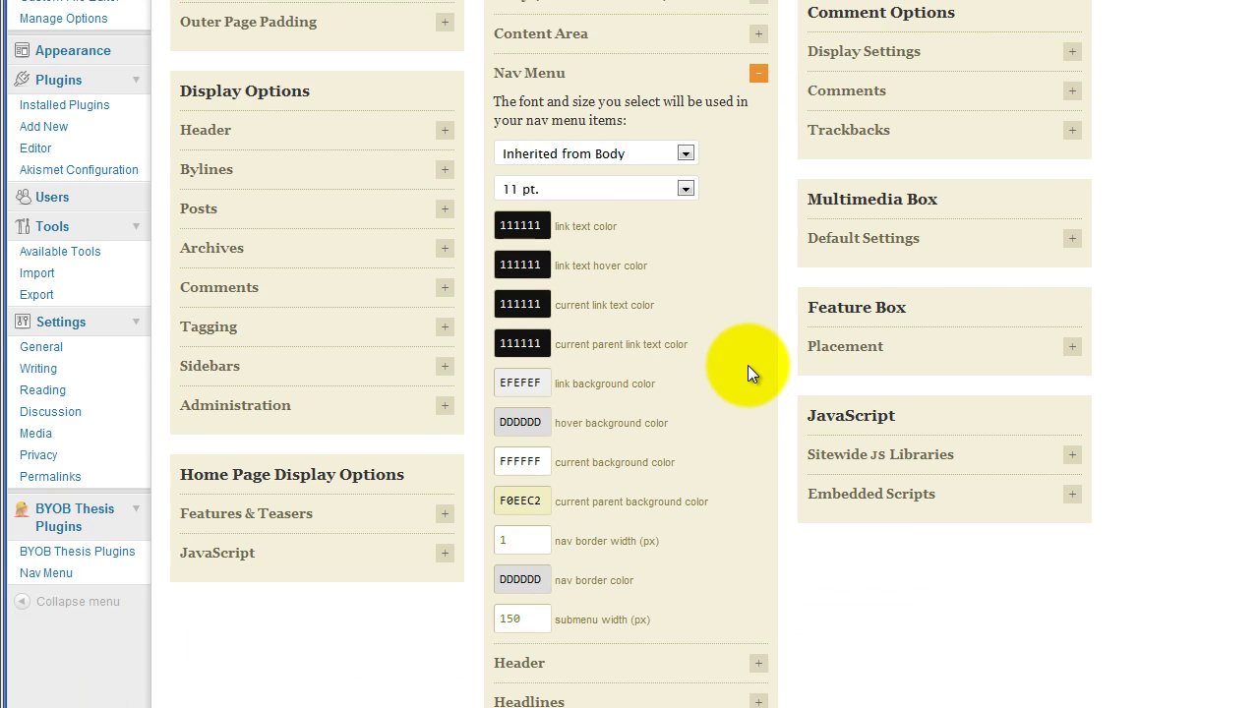
Step: Examine the available nav menu fonts and font sizes without changing either selection
{"action": "left_click", "coordinate": [685, 56]}
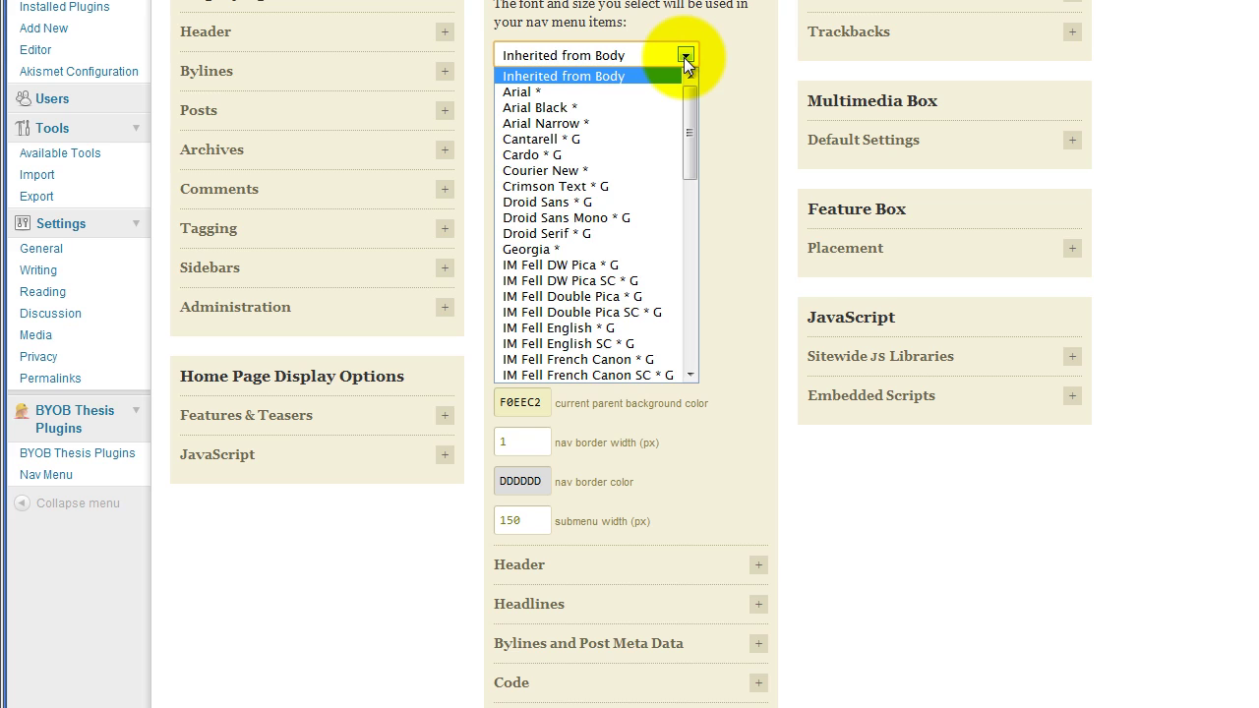
{"action": "left_click", "coordinate": [684, 57]}
{"action": "left_click", "coordinate": [686, 87]}
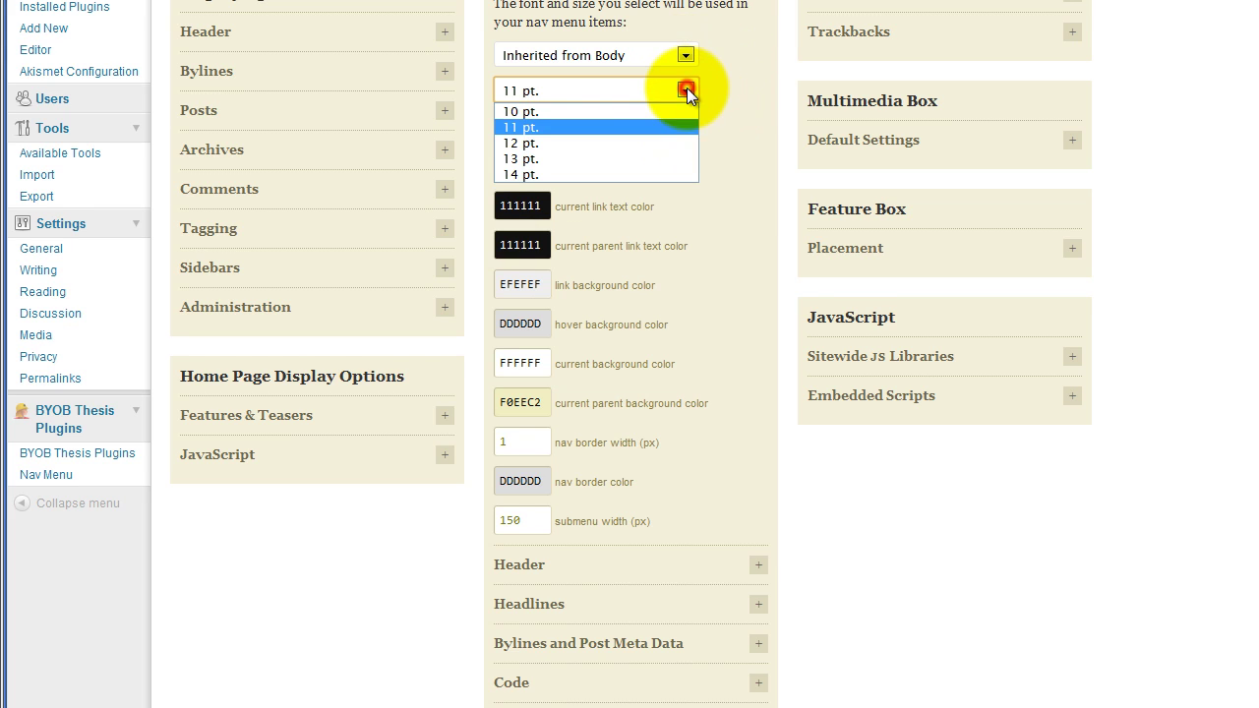
{"action": "left_click", "coordinate": [686, 89]}
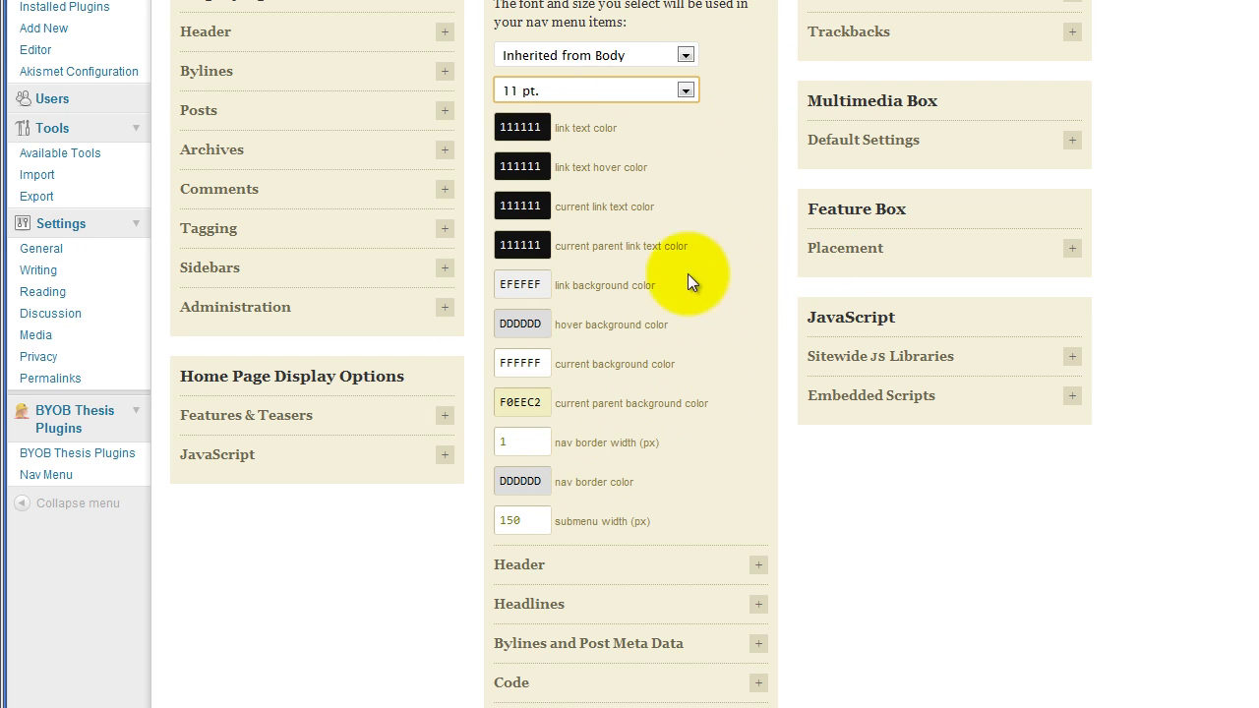
Step: Review the nav menu color, border and submenu width settings in Design Options, and check the font choices again
{"action": "scroll", "coordinate": [643, 230], "scroll_direction": "up", "scroll_amount": 1}
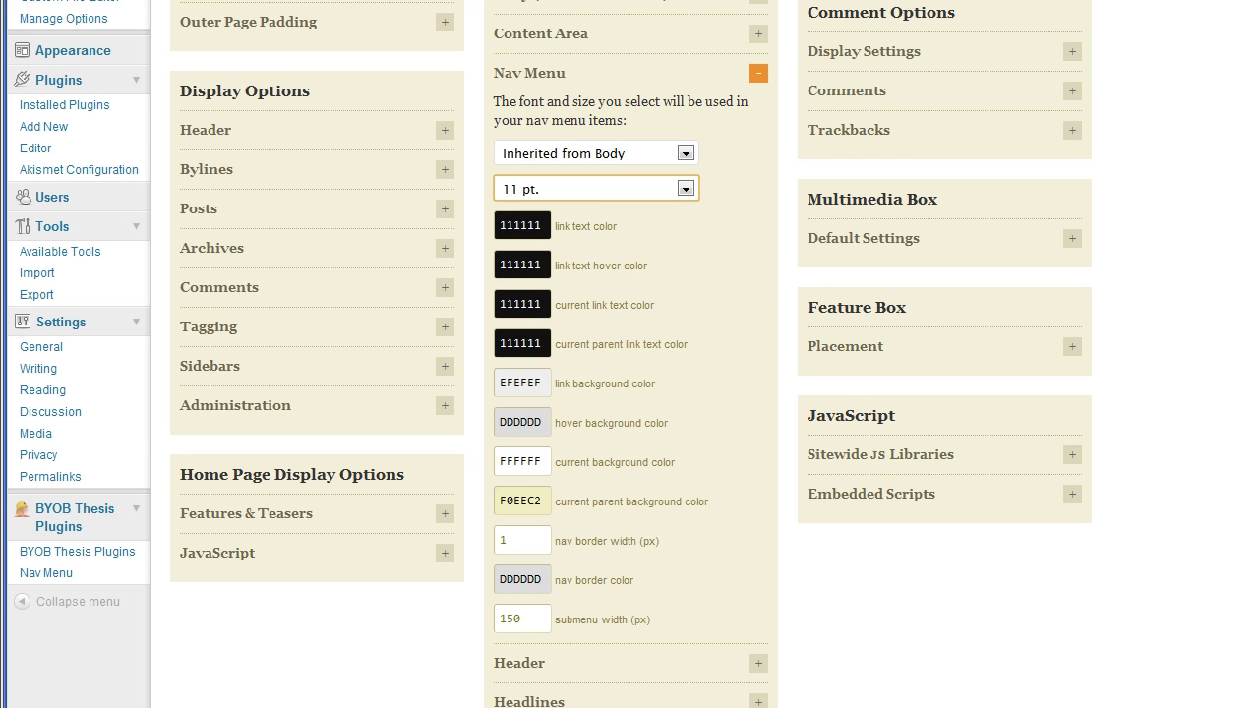
{"action": "scroll", "coordinate": [713, 209], "scroll_direction": "down", "scroll_amount": 1}
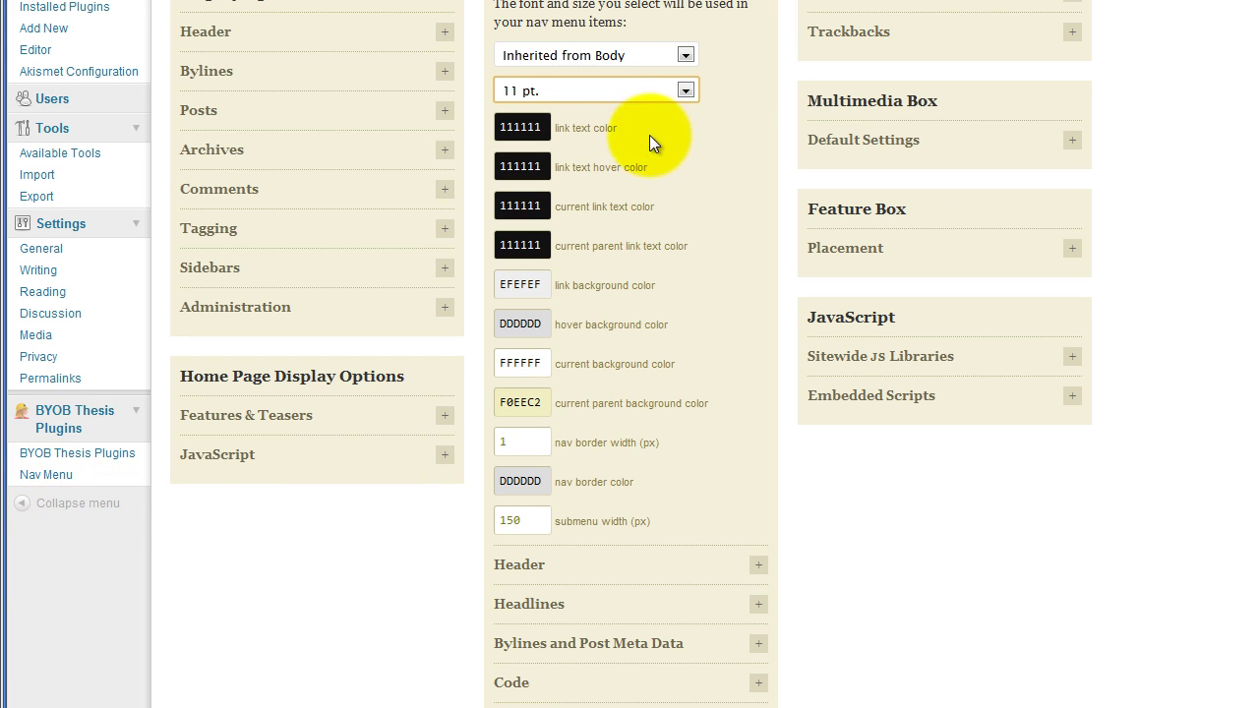
{"action": "left_click", "coordinate": [686, 54]}
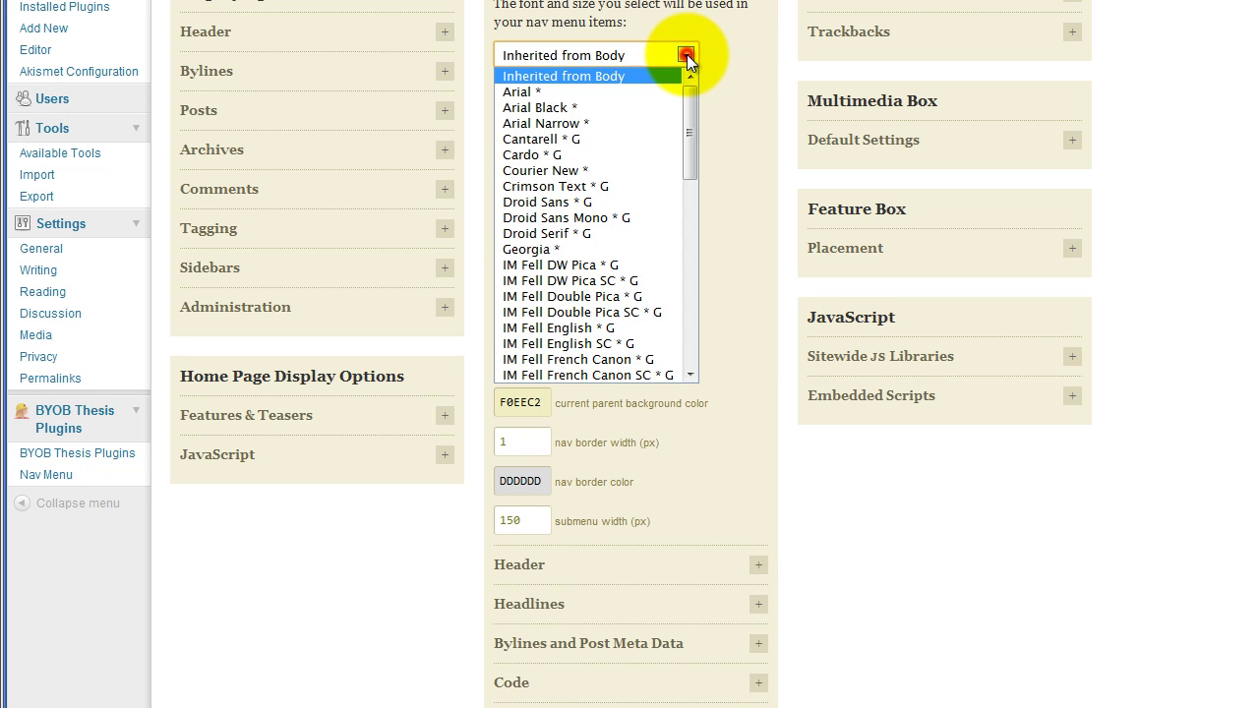
{"action": "left_click", "coordinate": [683, 68]}
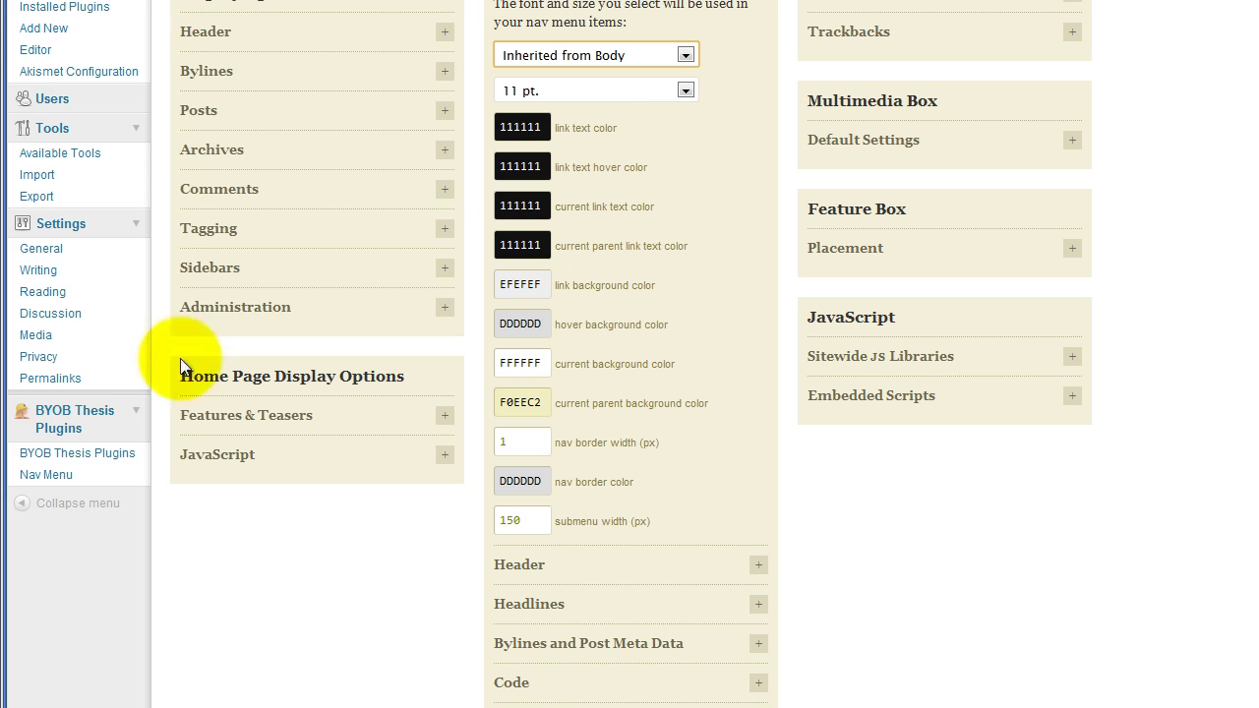
Step: Return to the BYOB Thesis Nav Menu options and expand the Thesis defaults under Nav Menu Text Styling
{"action": "left_click", "coordinate": [45, 478]}
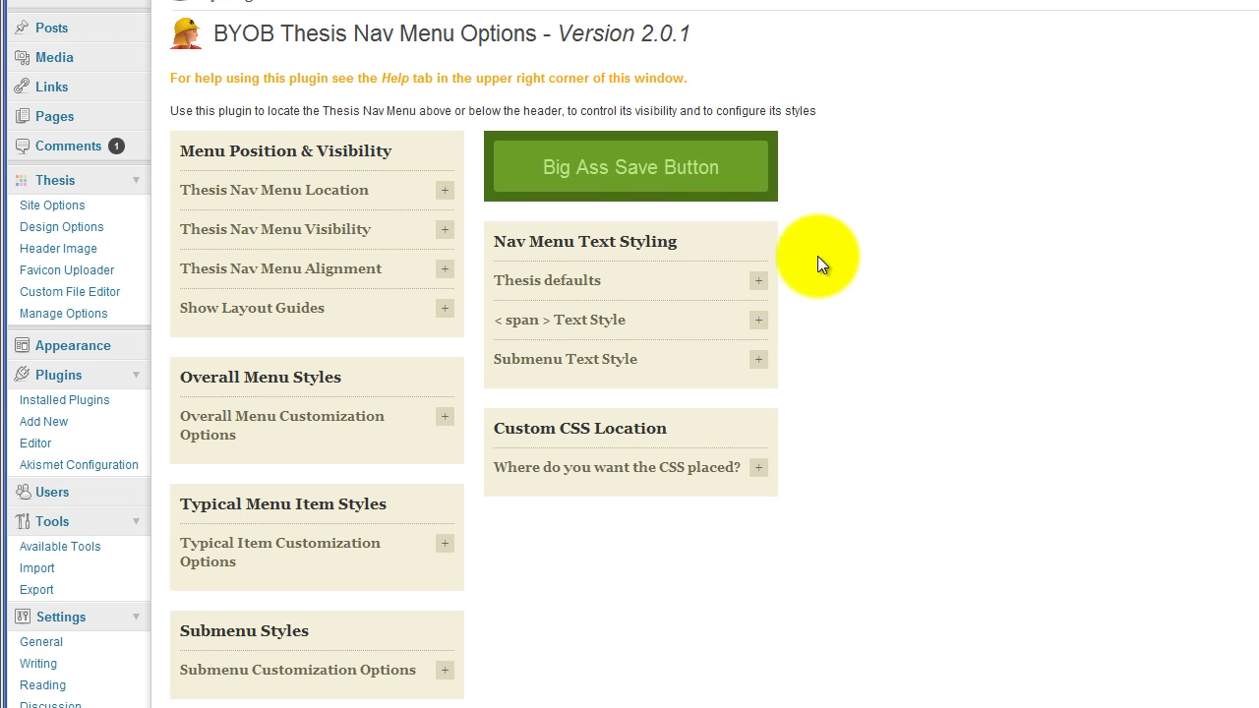
{"action": "left_click", "coordinate": [757, 280]}
{"action": "scroll", "coordinate": [812, 282], "scroll_direction": "down", "scroll_amount": 3}
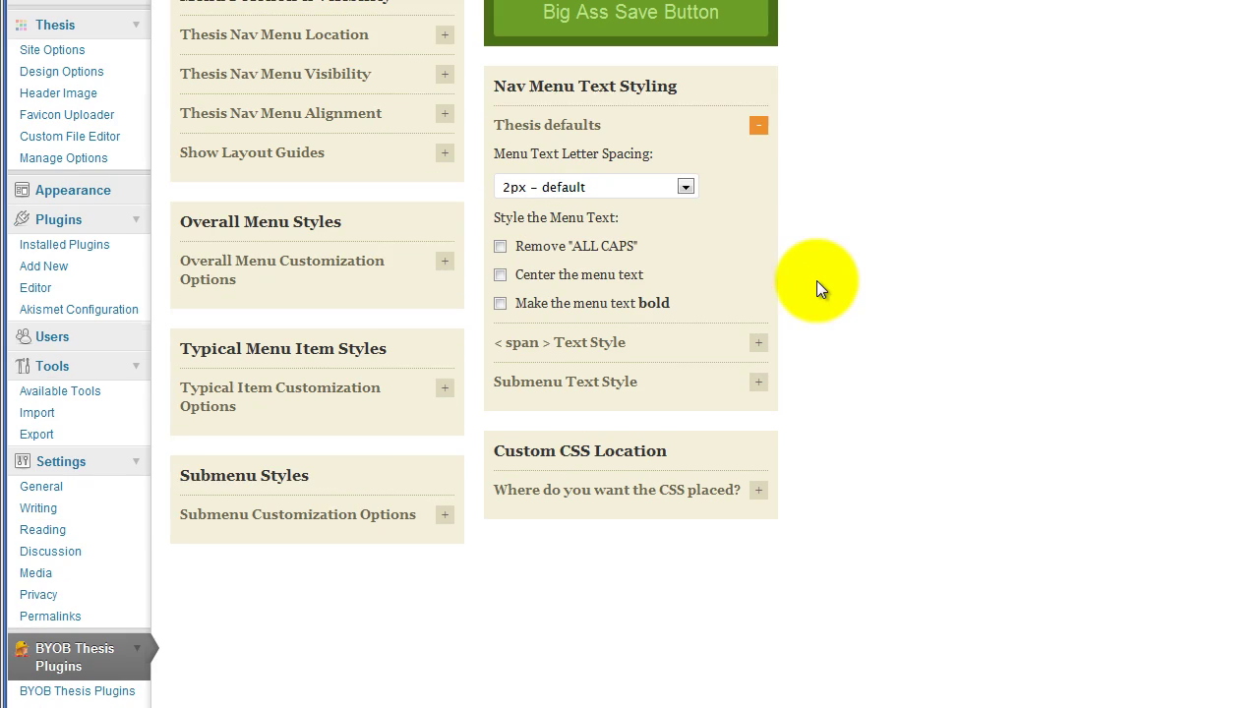
Step: Examine the Menu Text Letter Spacing choices and the menu text style options, keeping the spacing at 2px – default
{"action": "left_click", "coordinate": [685, 186]}
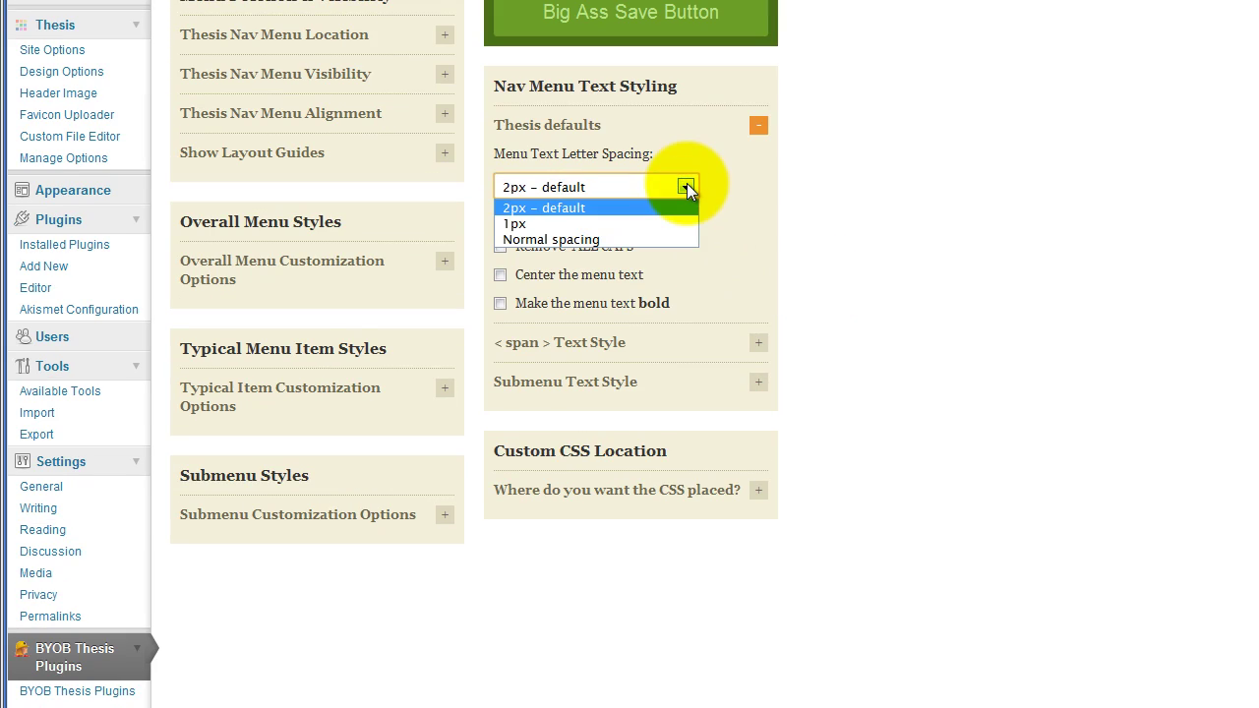
{"action": "left_click", "coordinate": [686, 187]}
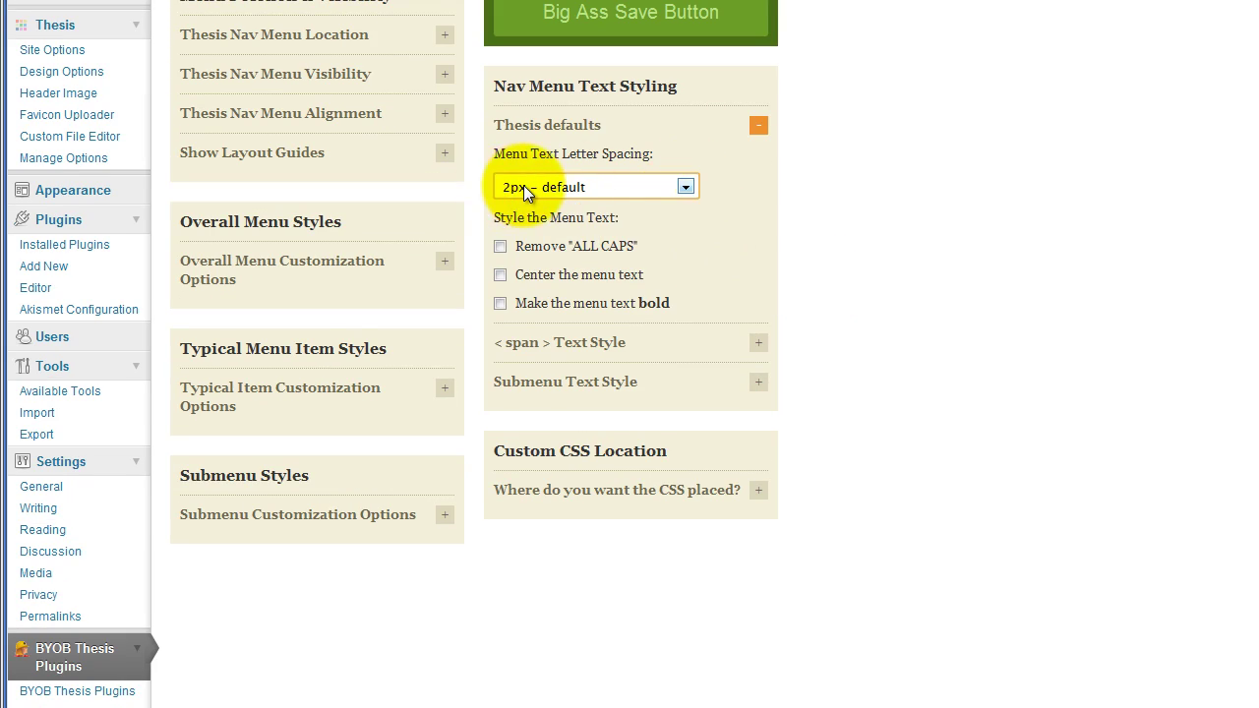
{"action": "left_click", "coordinate": [681, 186]}
{"action": "left_click", "coordinate": [681, 186]}
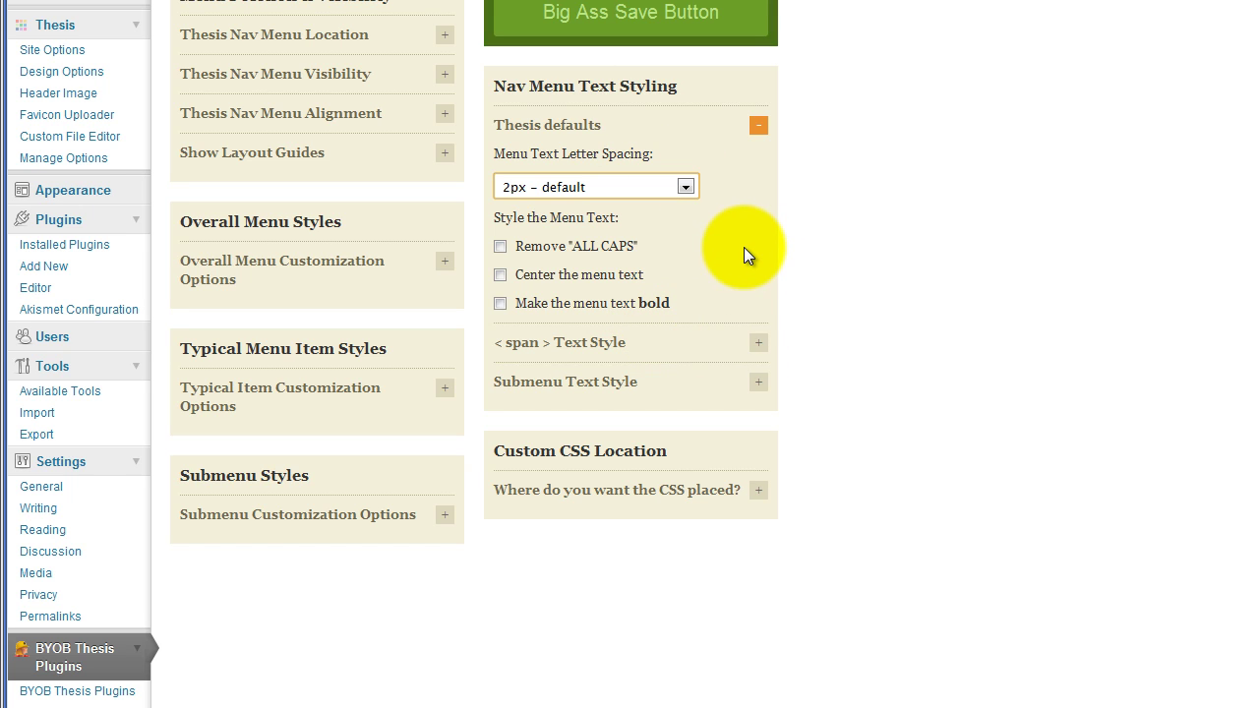
{"action": "scroll", "coordinate": [817, 295], "scroll_direction": "up", "scroll_amount": 1}
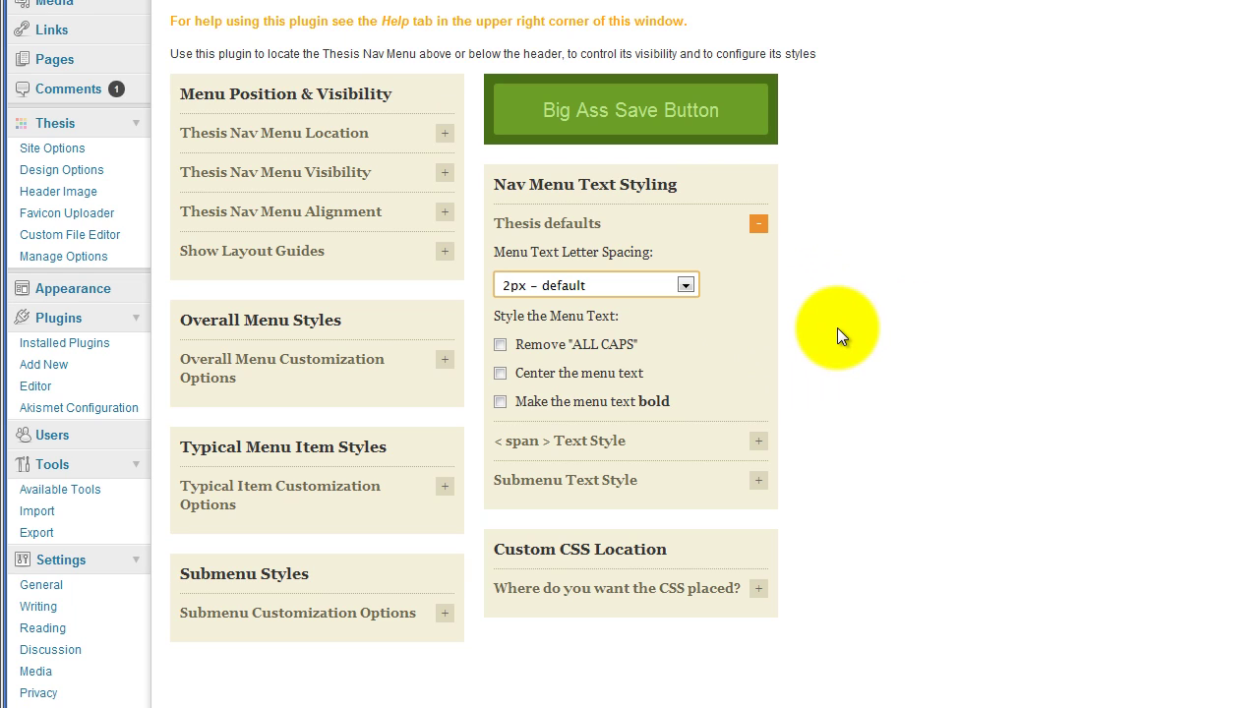